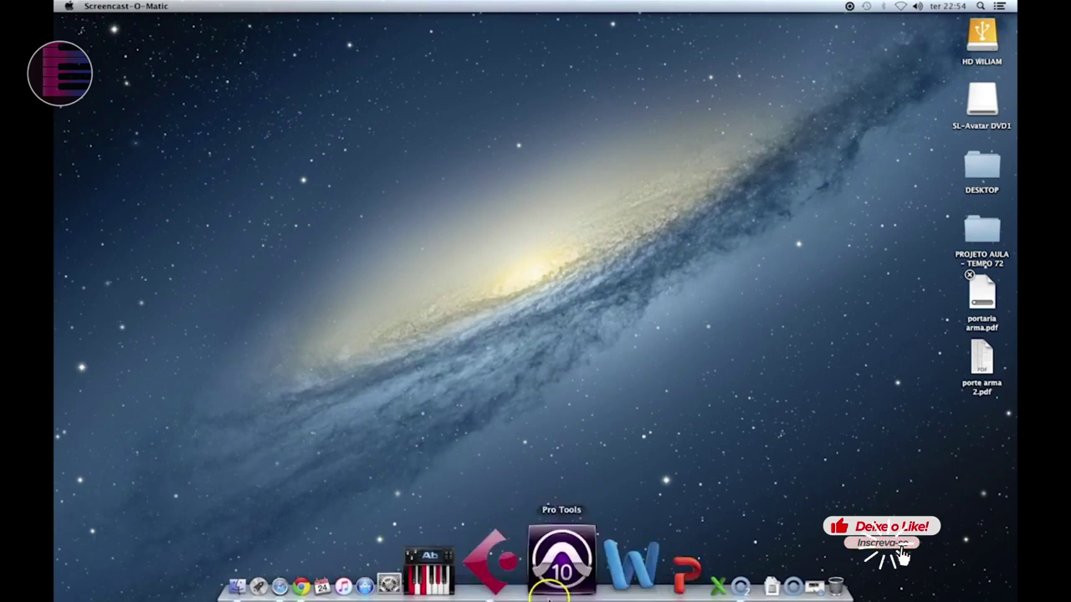
# Launch Cubase LE AI Elements 8 and start a new project
pyautogui.click(538, 558)
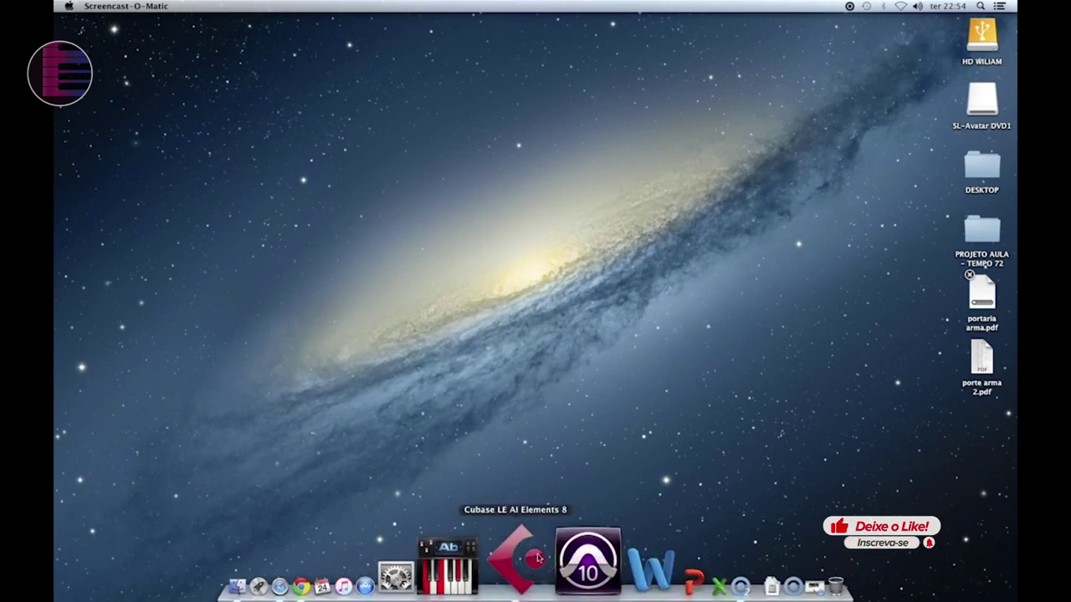
pyautogui.click(569, 494)
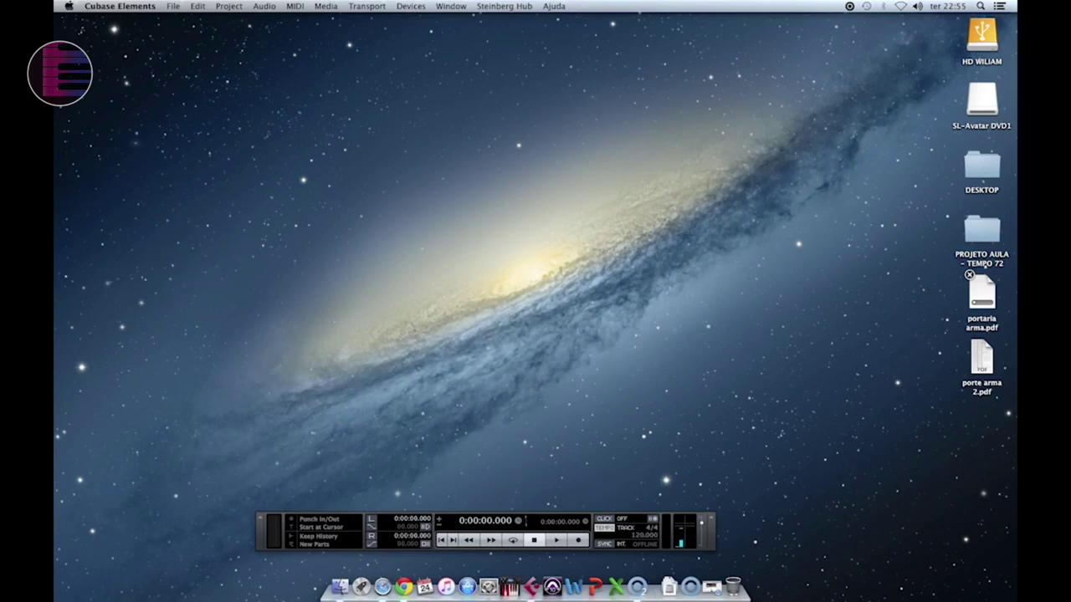
pyautogui.click(174, 6)
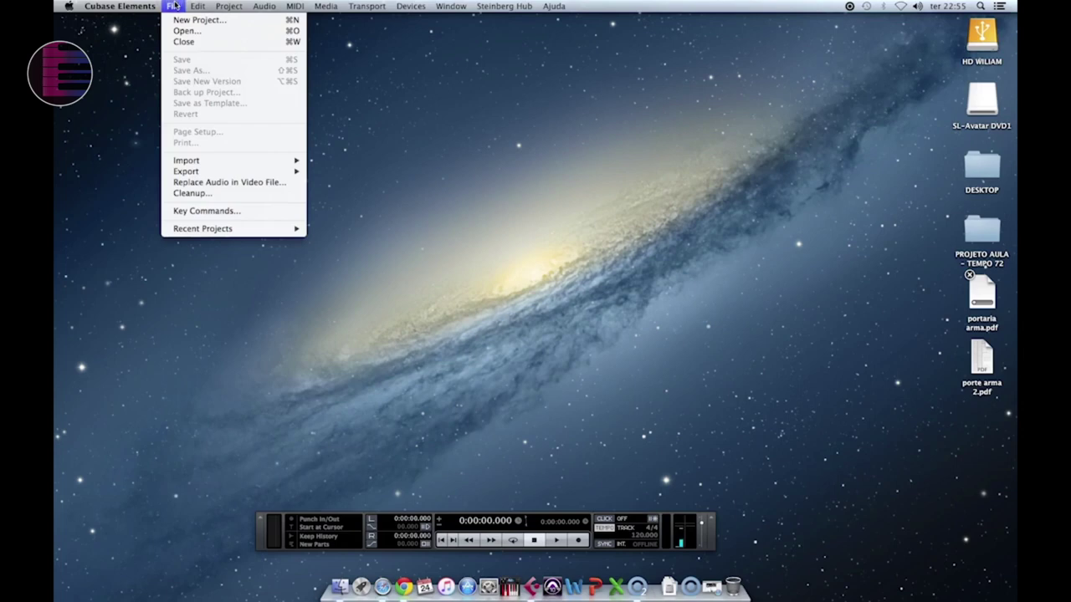
pyautogui.click(178, 19)
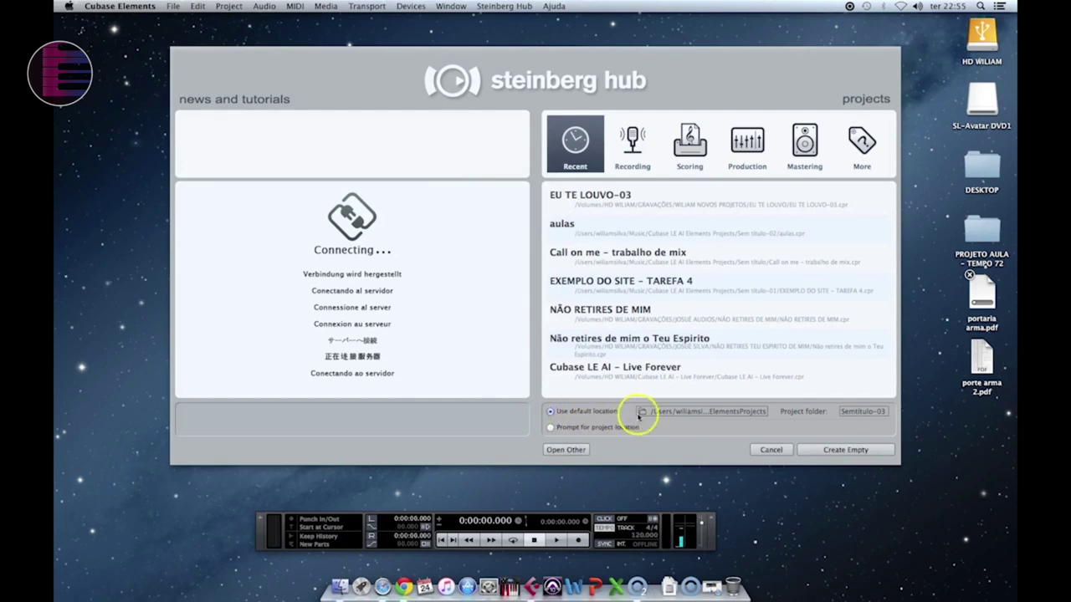
pyautogui.click(693, 412)
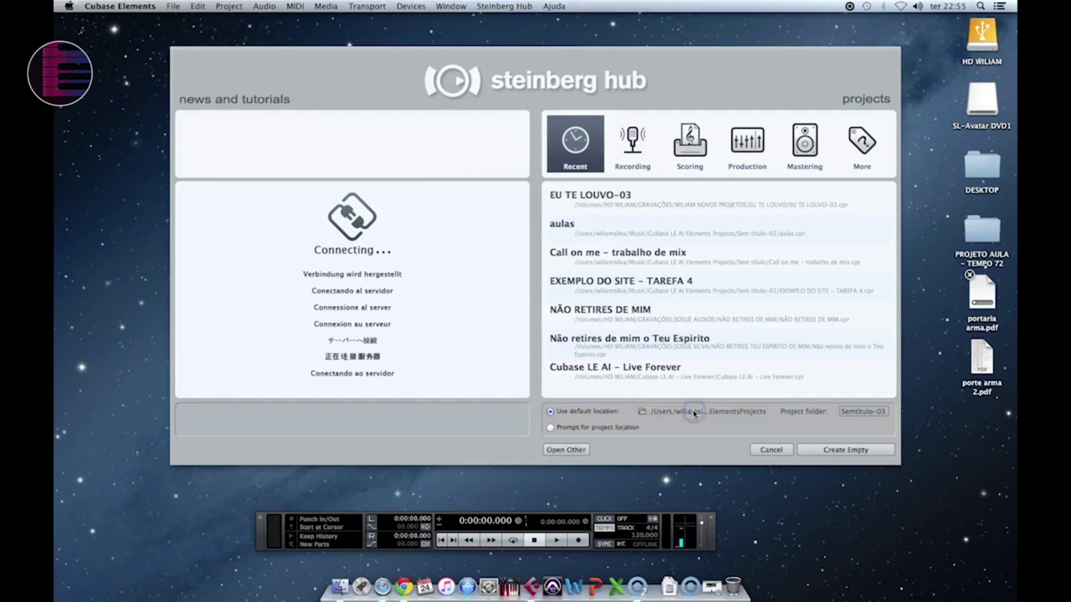
pyautogui.click(644, 410)
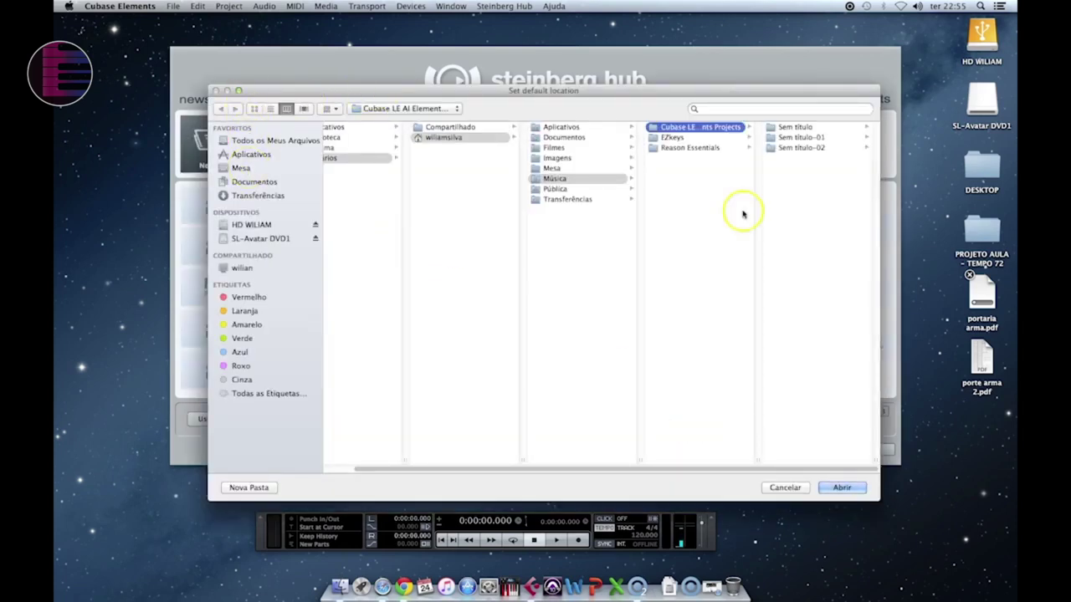
pyautogui.click(793, 488)
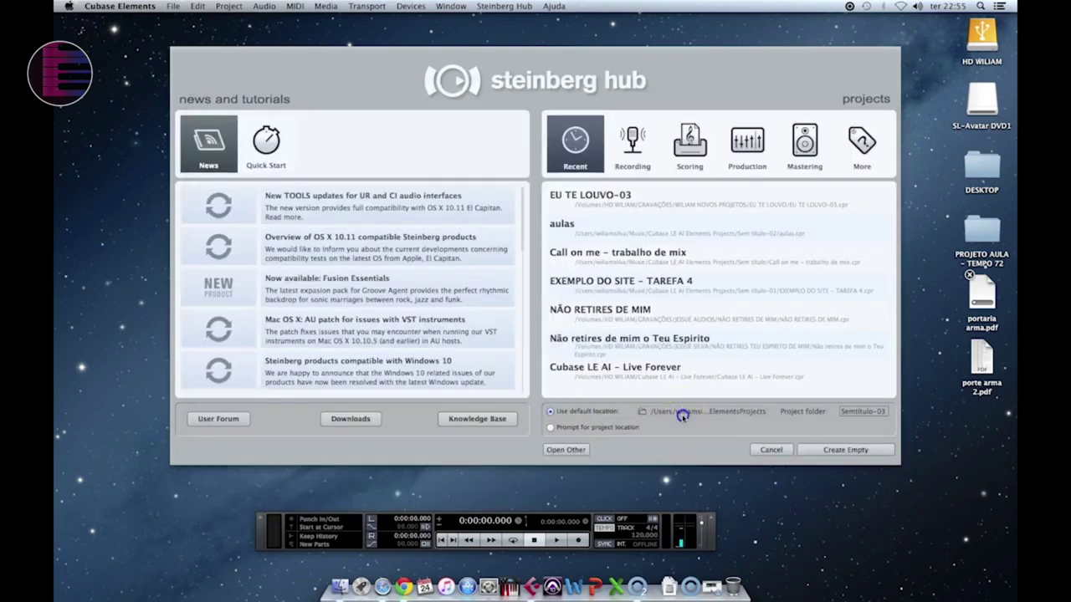
# Set the default project location to a new folder named CLAME inside the PROJETO AULA - TEMPO 72 folder on the desktop (Mesa)
pyautogui.click(683, 414)
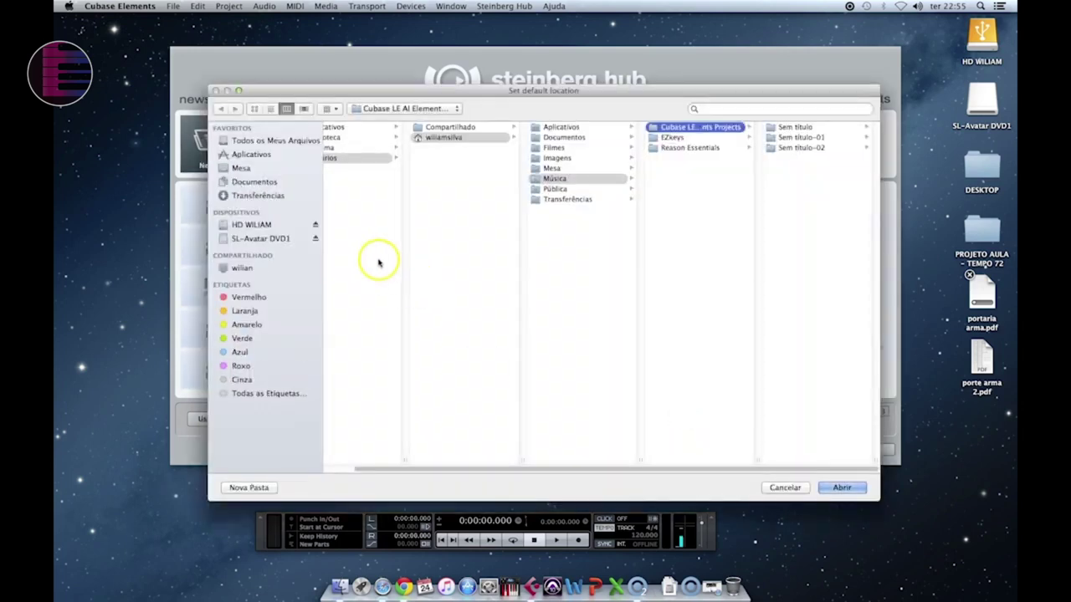
pyautogui.click(244, 168)
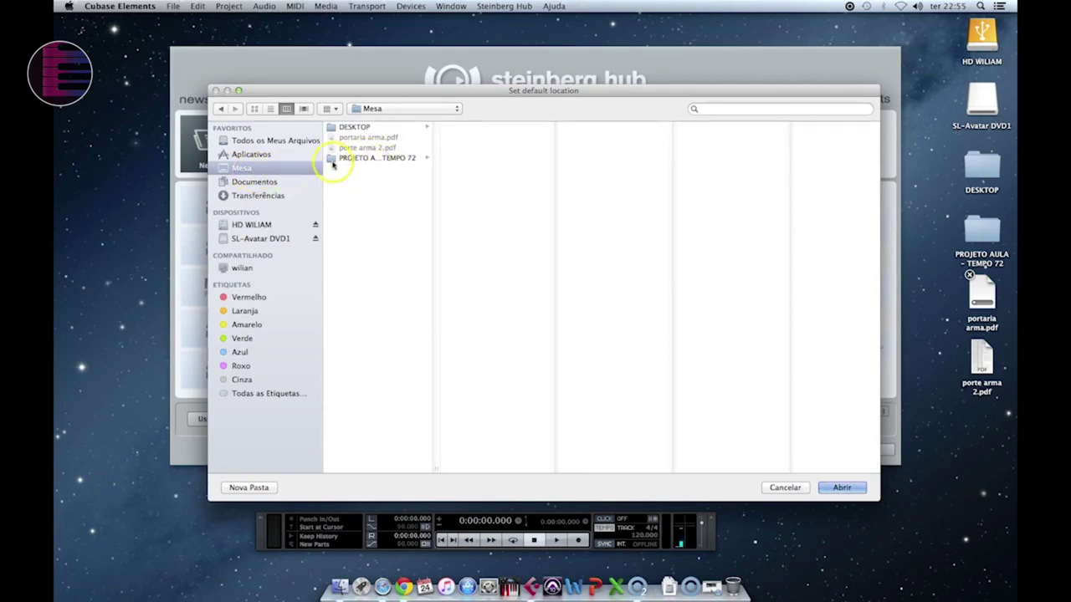
pyautogui.click(339, 159)
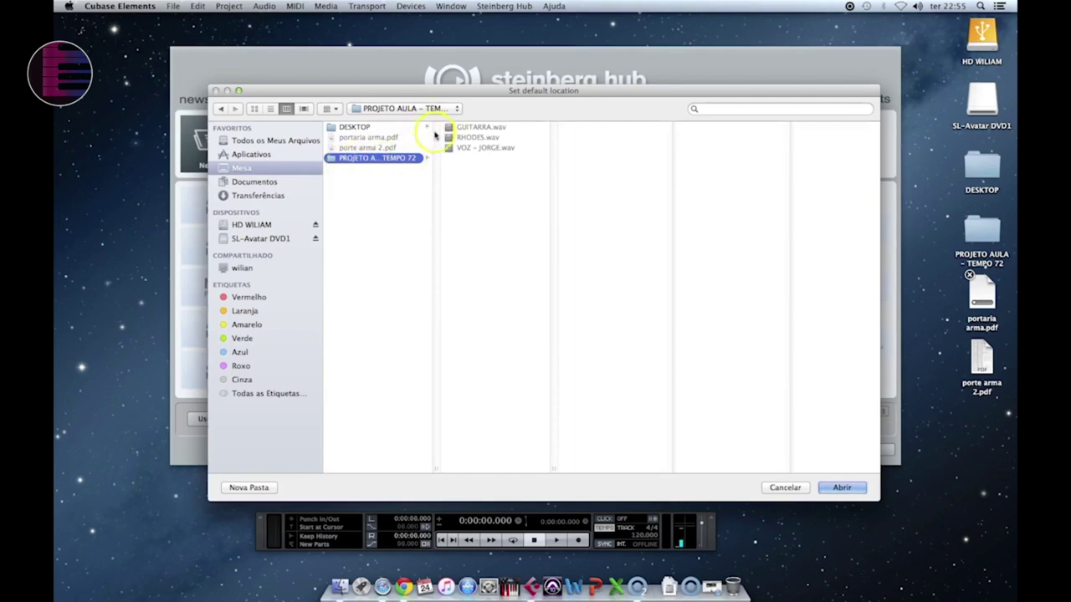
pyautogui.moveTo(436, 468); pyautogui.dragTo(529, 469)
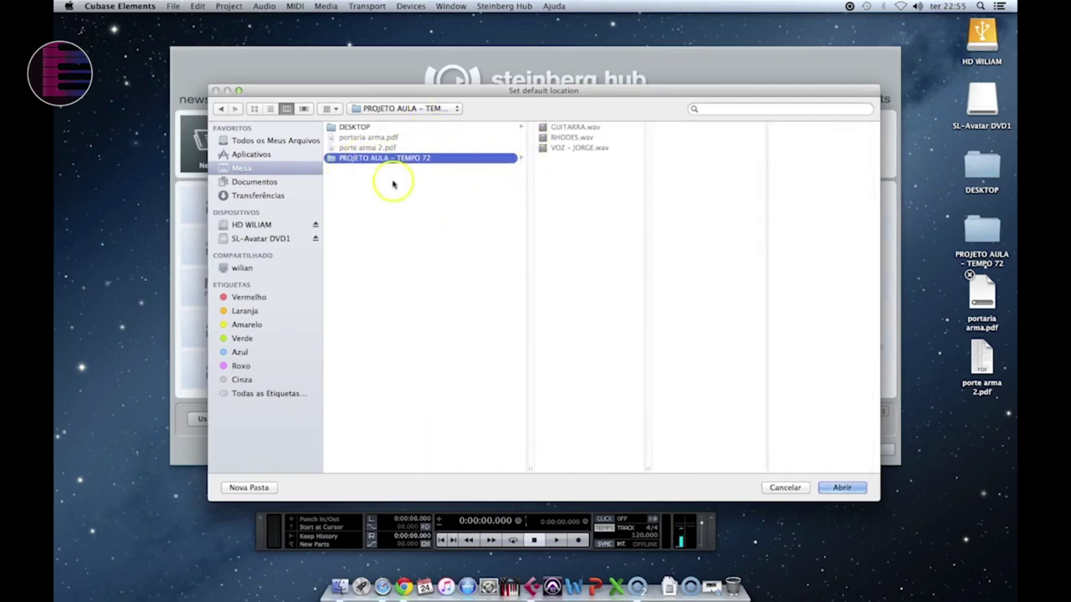
pyautogui.click(253, 487)
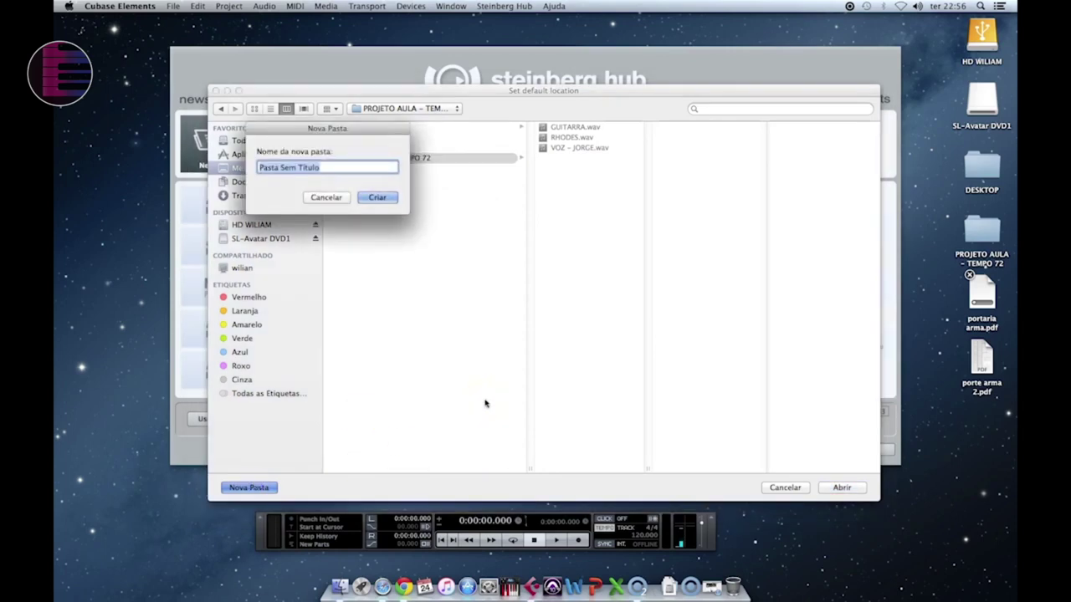
pyautogui.write('CLAME')
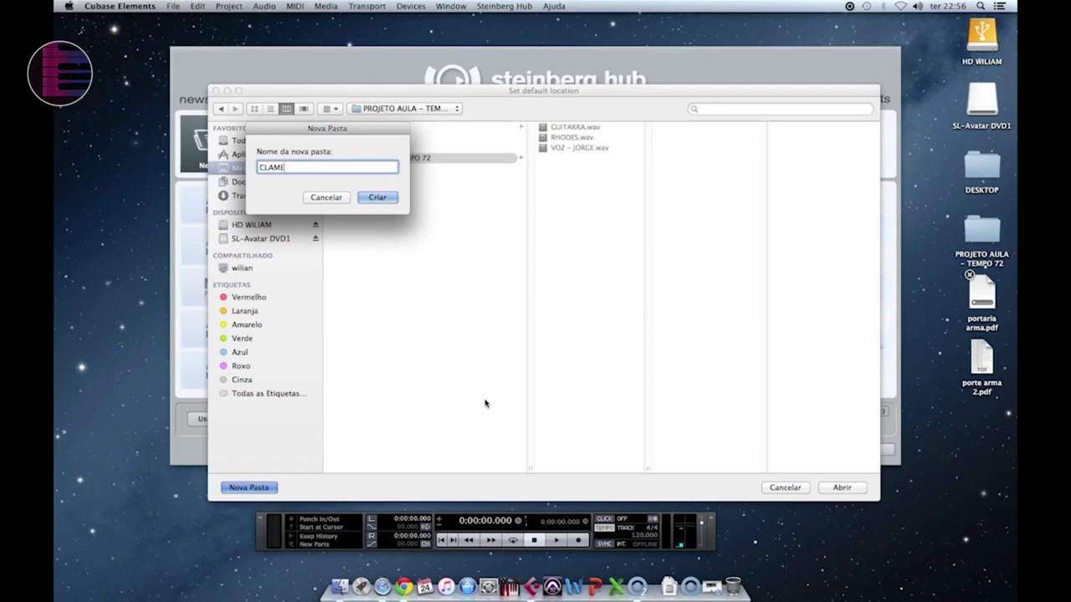
pyautogui.click(376, 198)
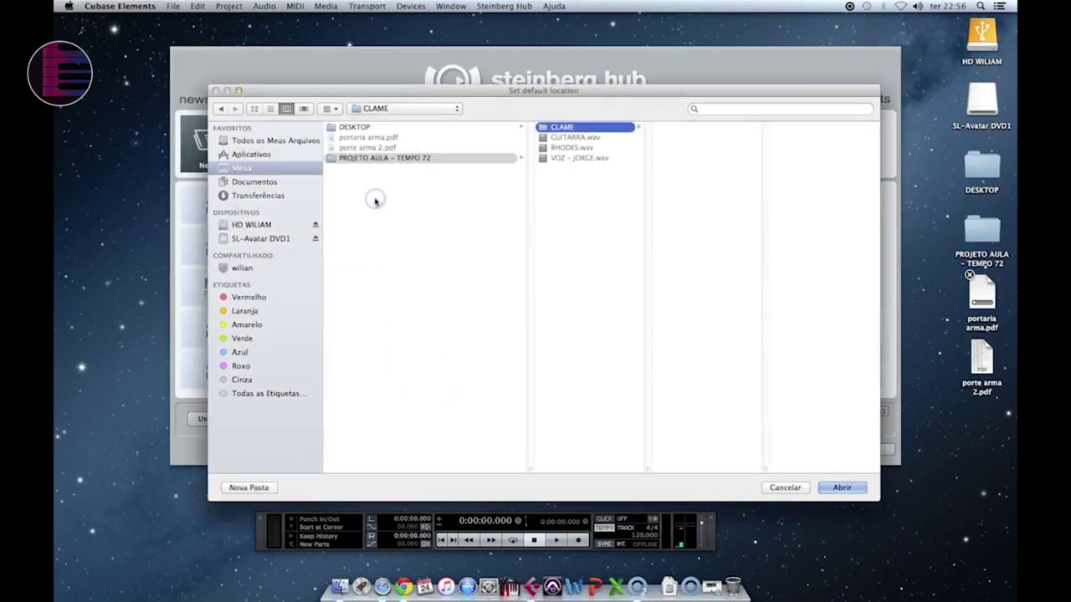
pyautogui.click(840, 487)
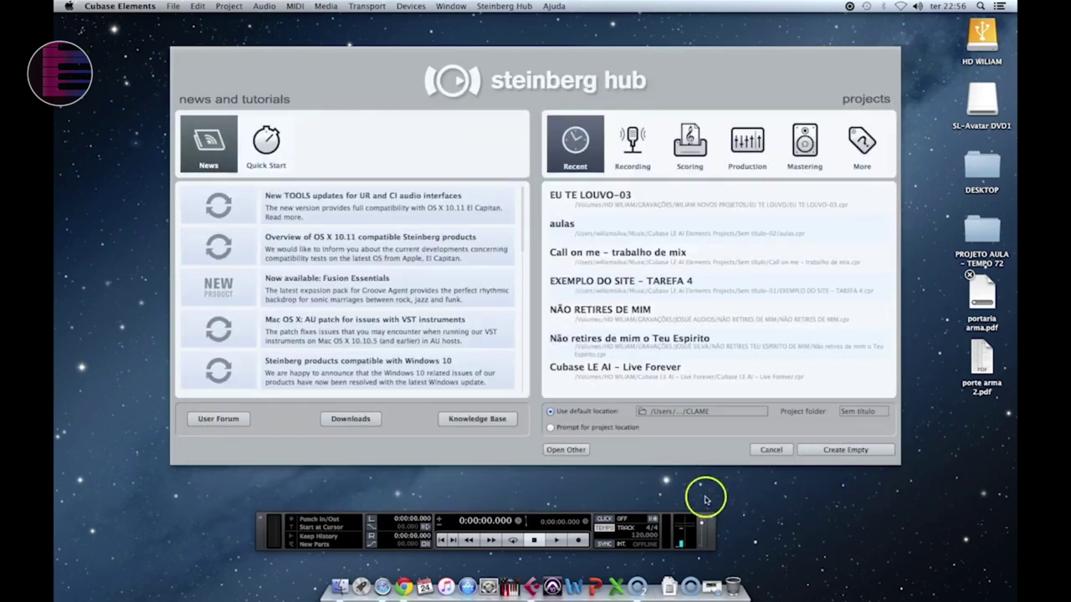
# Create an empty project in the chosen default location
pyautogui.click(824, 452)
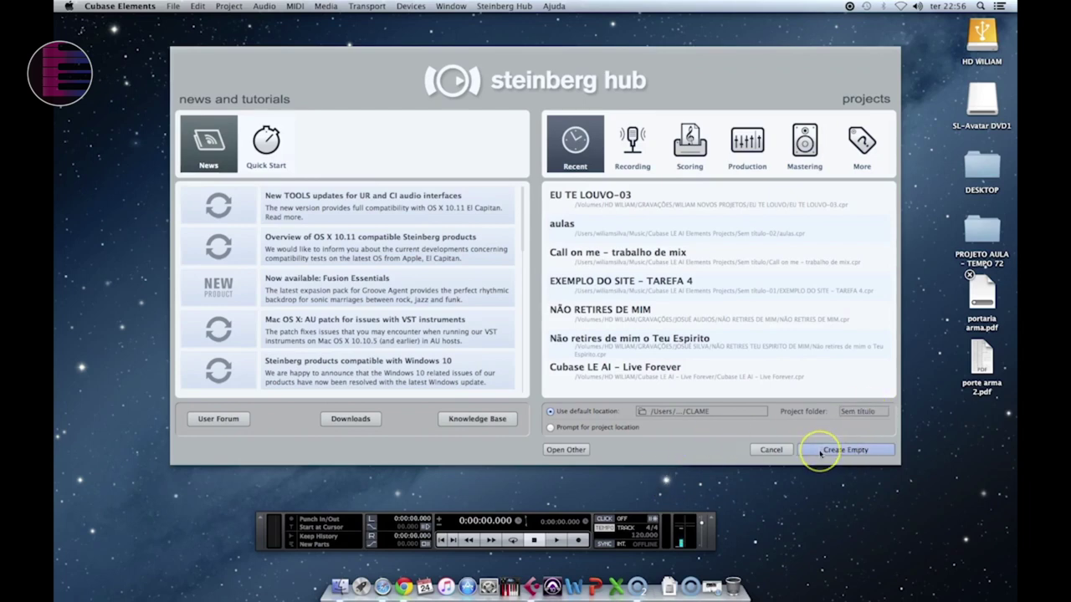
pyautogui.click(860, 449)
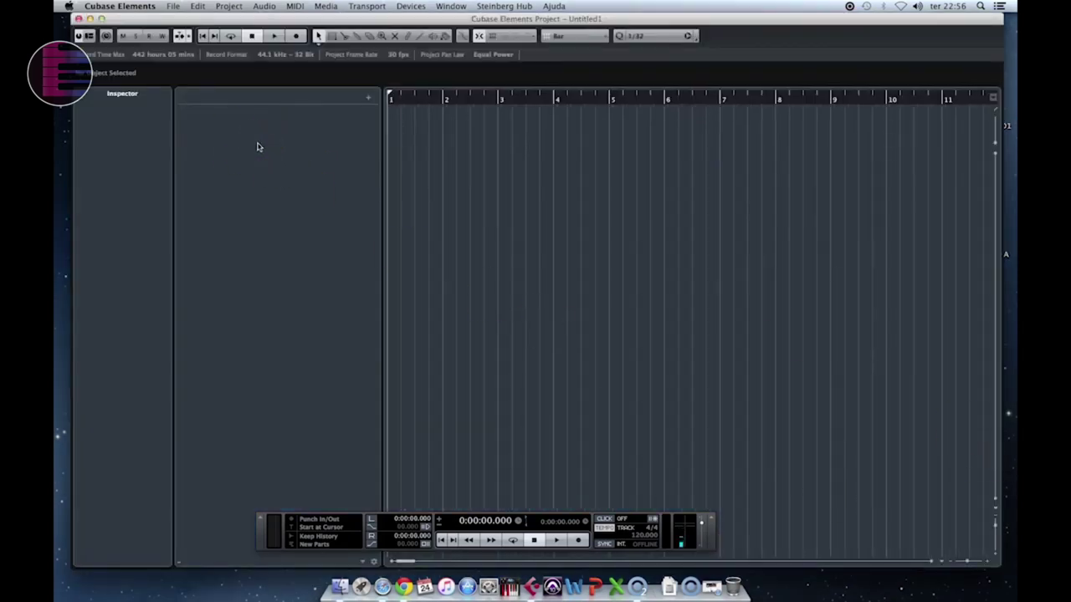
pyautogui.click(258, 147)
# Select Saffire 6USB as the ASIO driver for the VST Audio System in the device setup
pyautogui.click(411, 6)
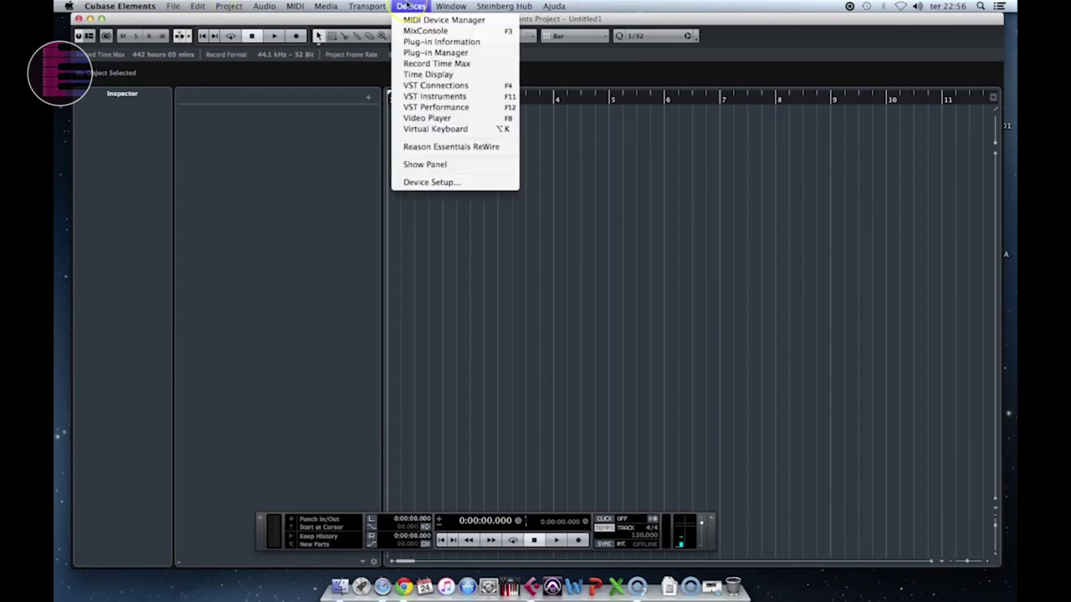
pyautogui.click(430, 182)
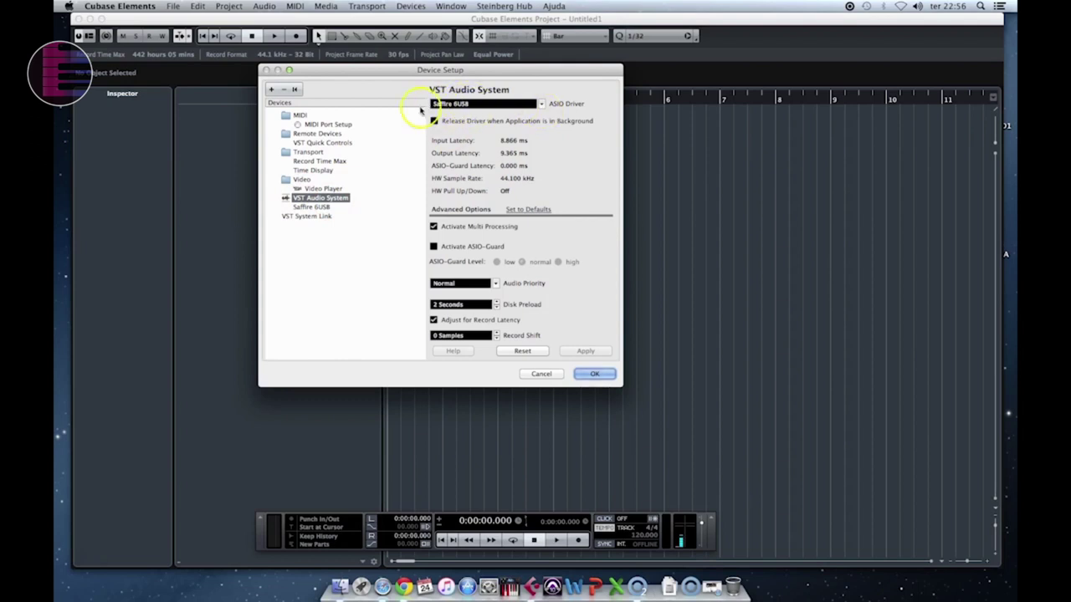
pyautogui.click(542, 104)
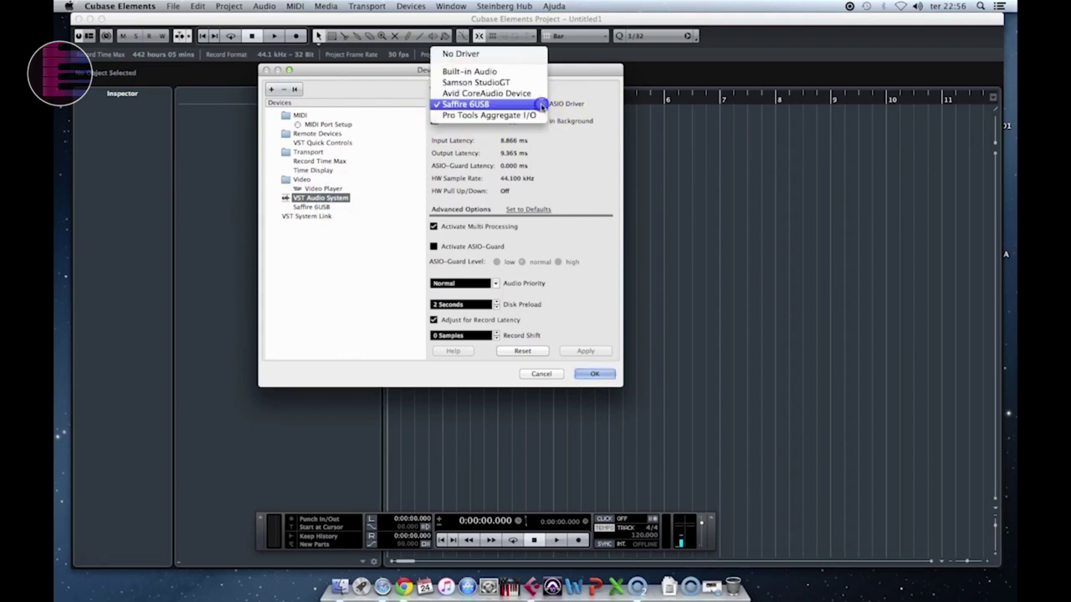
pyautogui.click(483, 107)
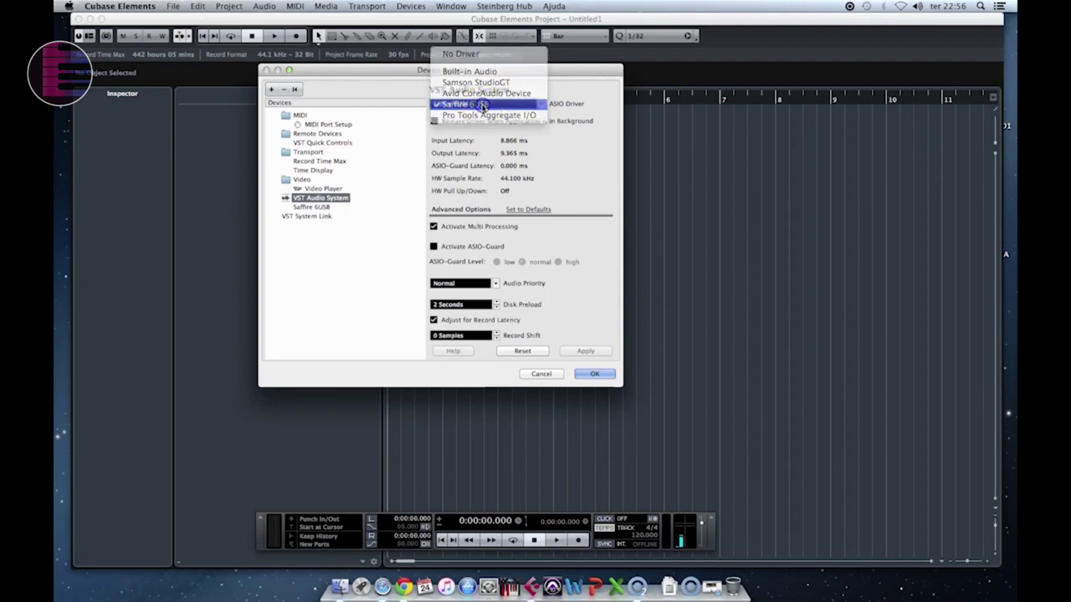
pyautogui.click(602, 206)
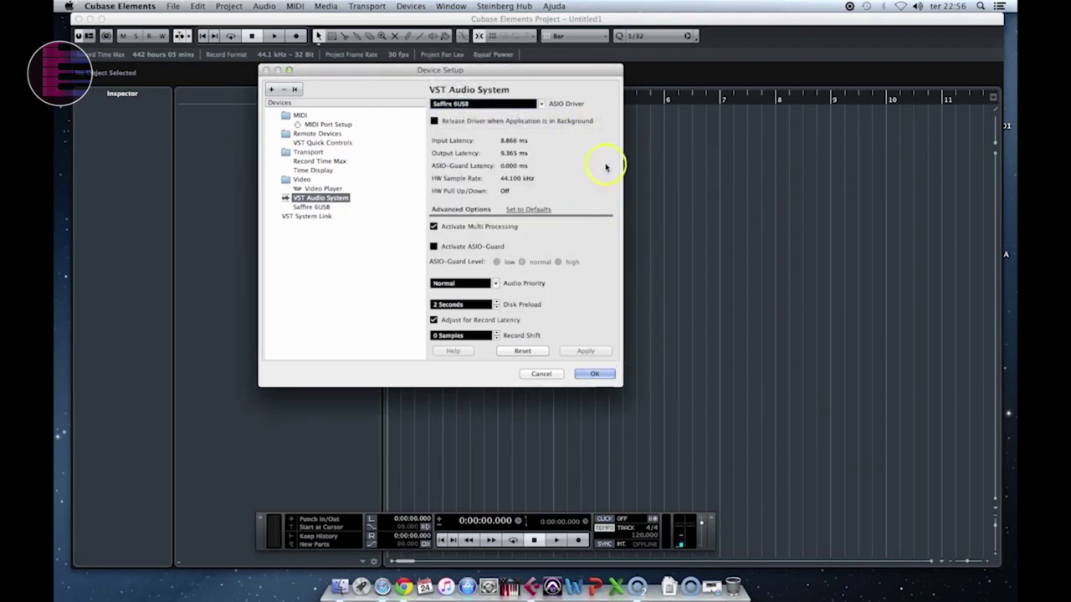
pyautogui.click(424, 195)
# Set the Saffire 6USB interface's buffer size to 192 samples in its device settings
pyautogui.click(310, 207)
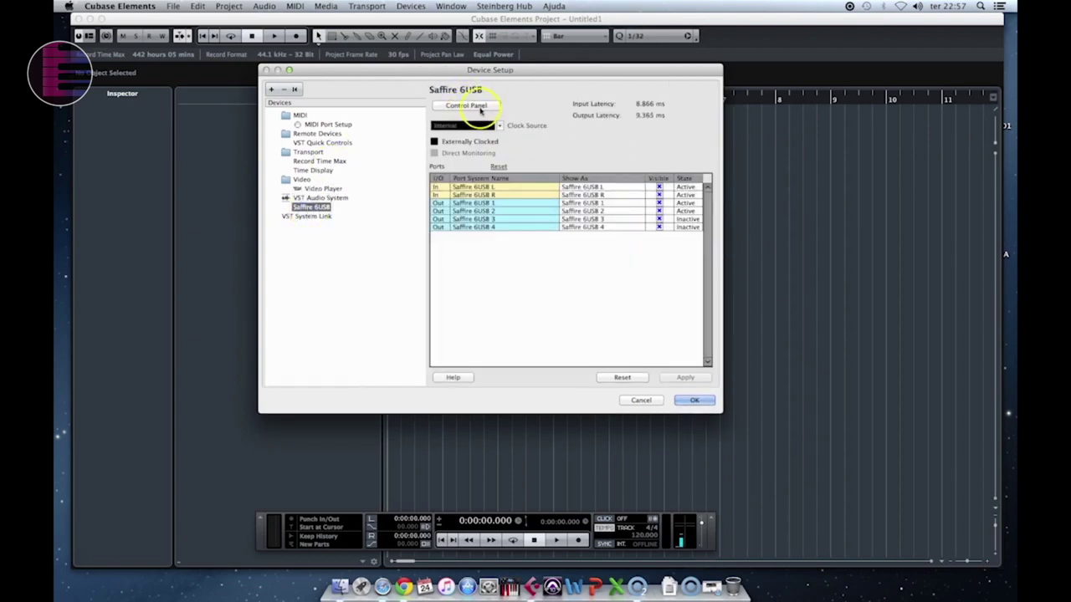
pyautogui.click(482, 107)
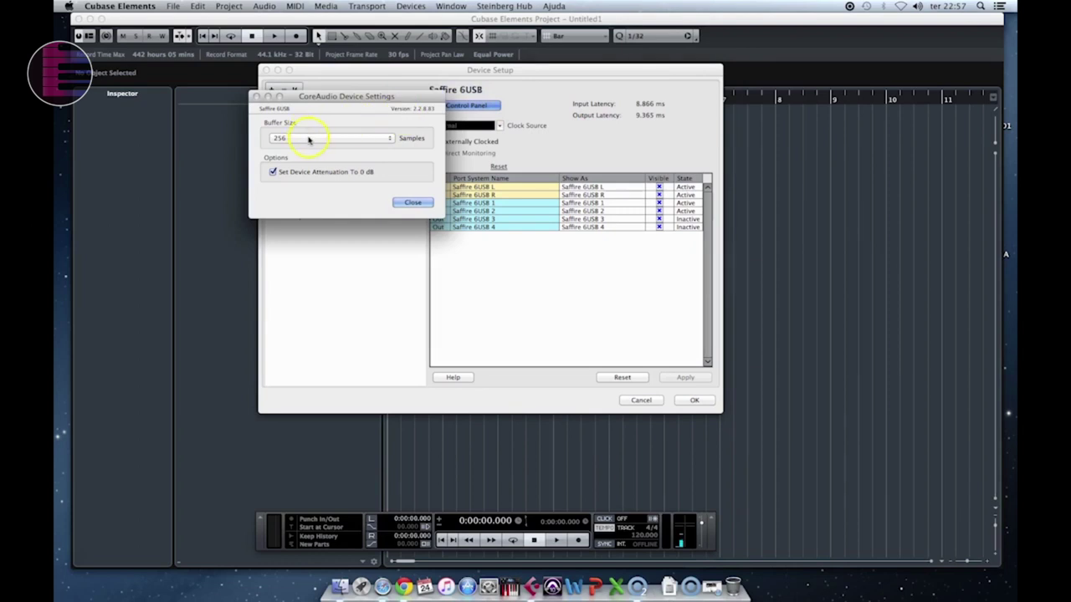
pyautogui.click(284, 137)
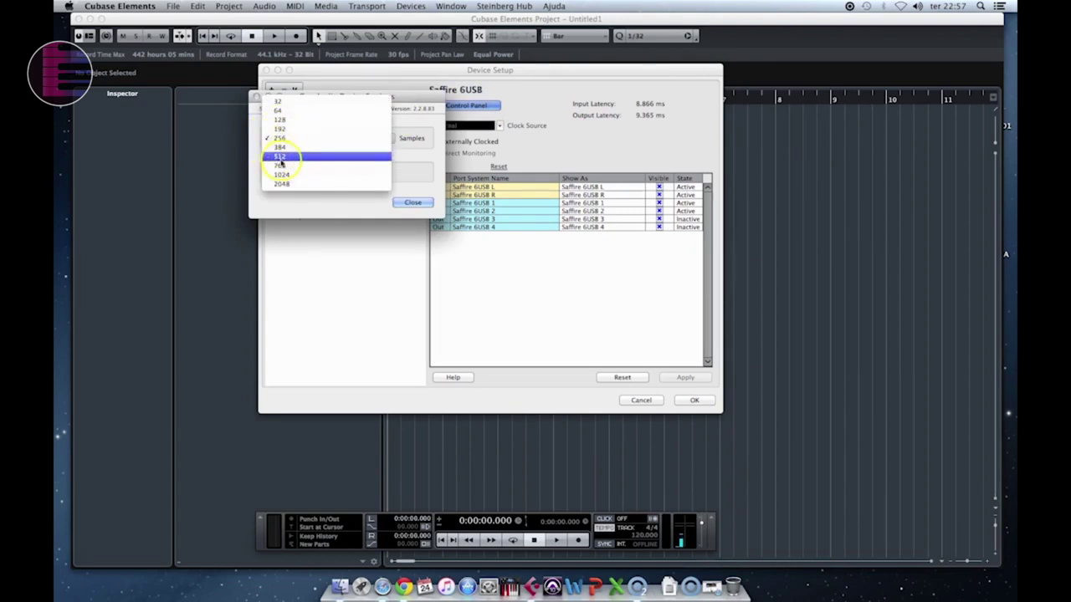
pyautogui.click(284, 130)
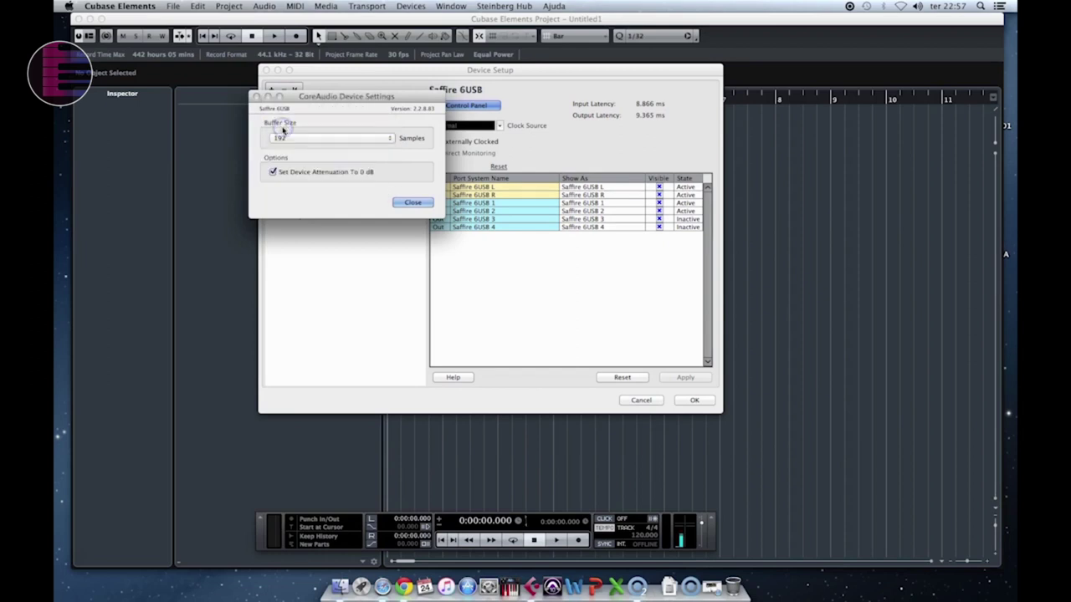
pyautogui.click(417, 203)
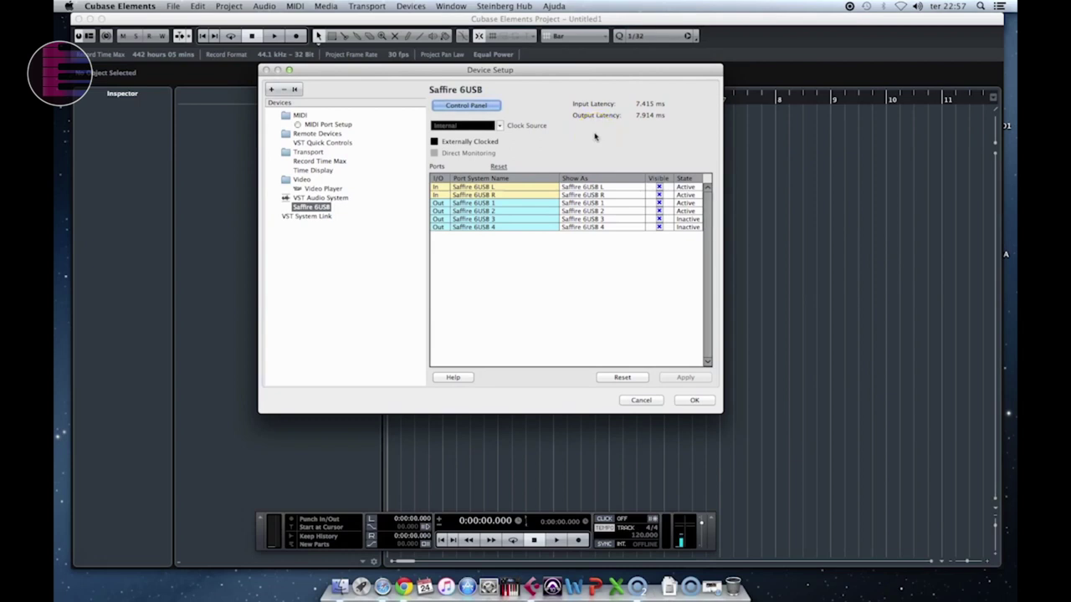
# Check the input and output latency of the VST Audio System and accept the device setup
pyautogui.click(597, 147)
pyautogui.click(327, 207)
pyautogui.click(339, 197)
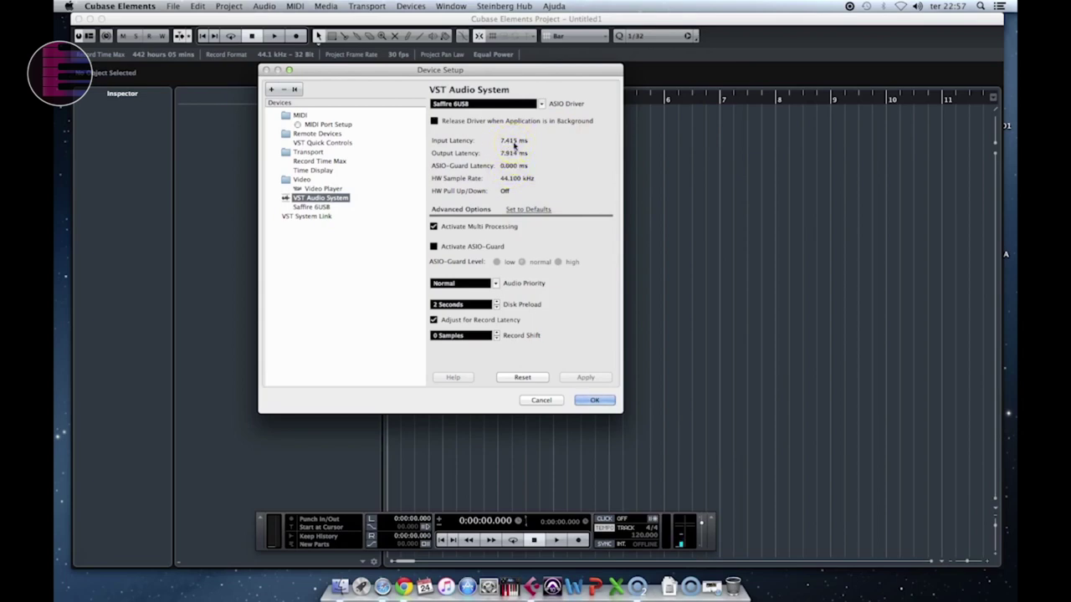
pyautogui.click(541, 149)
pyautogui.click(590, 401)
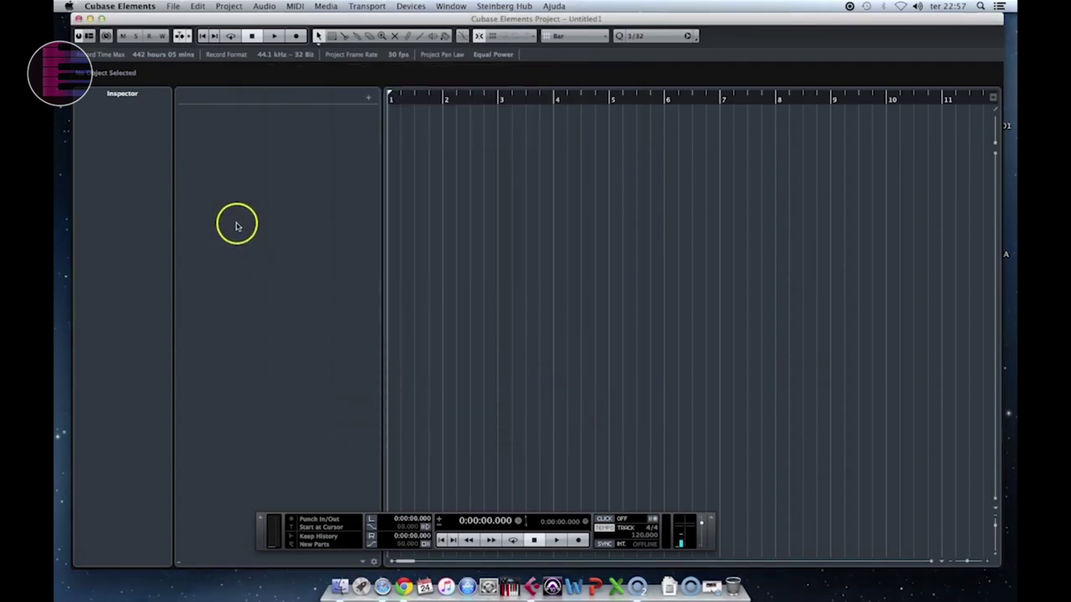
# Set the project's sample rate to 48.000 kHz with 32 Bit Float bit resolution in the project setup and accept it
pyautogui.click(227, 7)
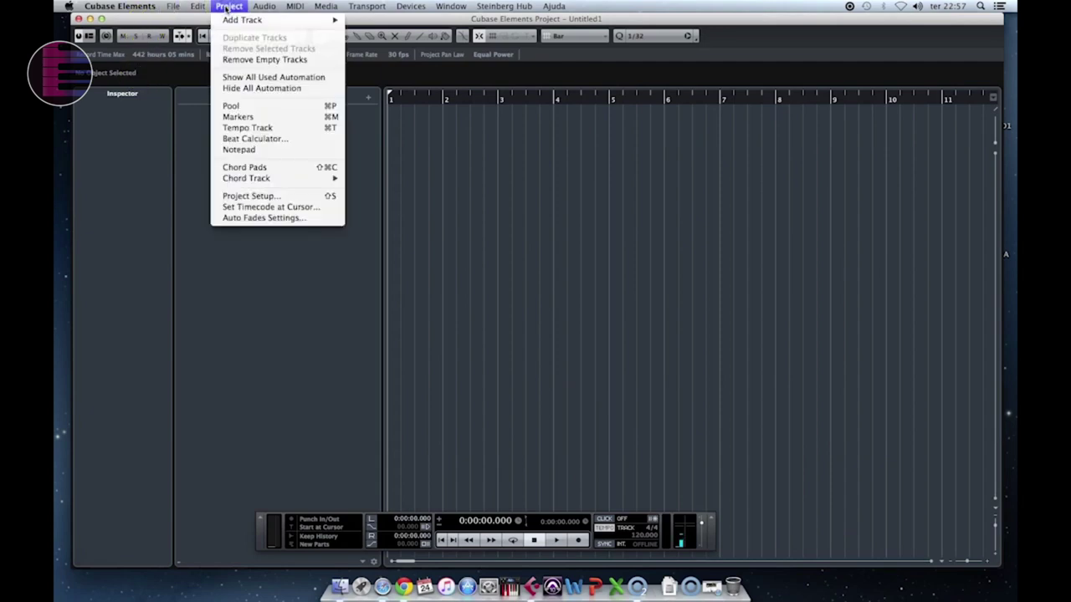
pyautogui.click(274, 201)
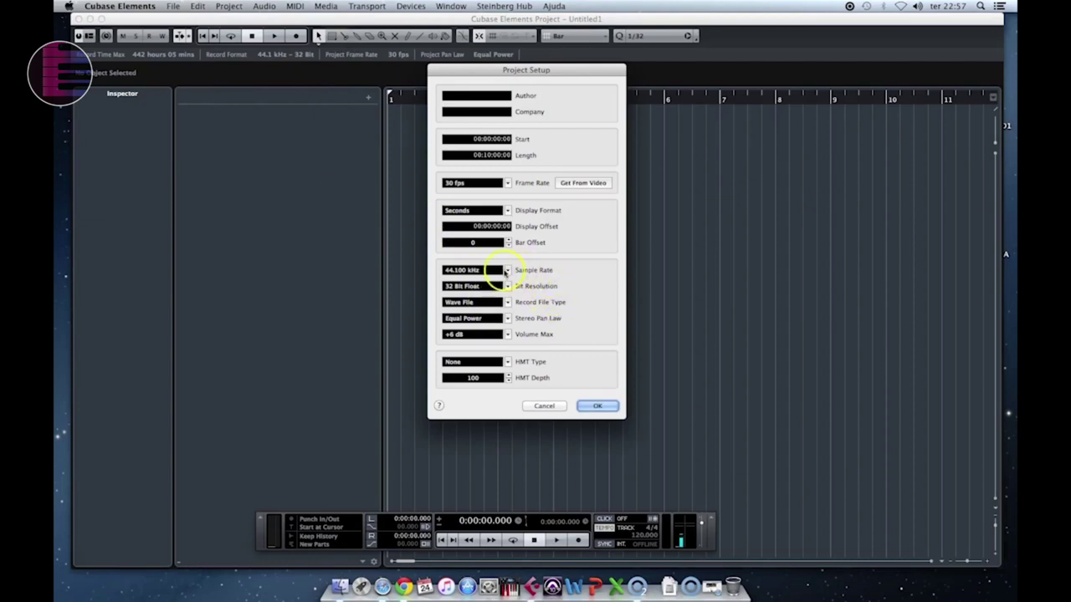
pyautogui.click(500, 271)
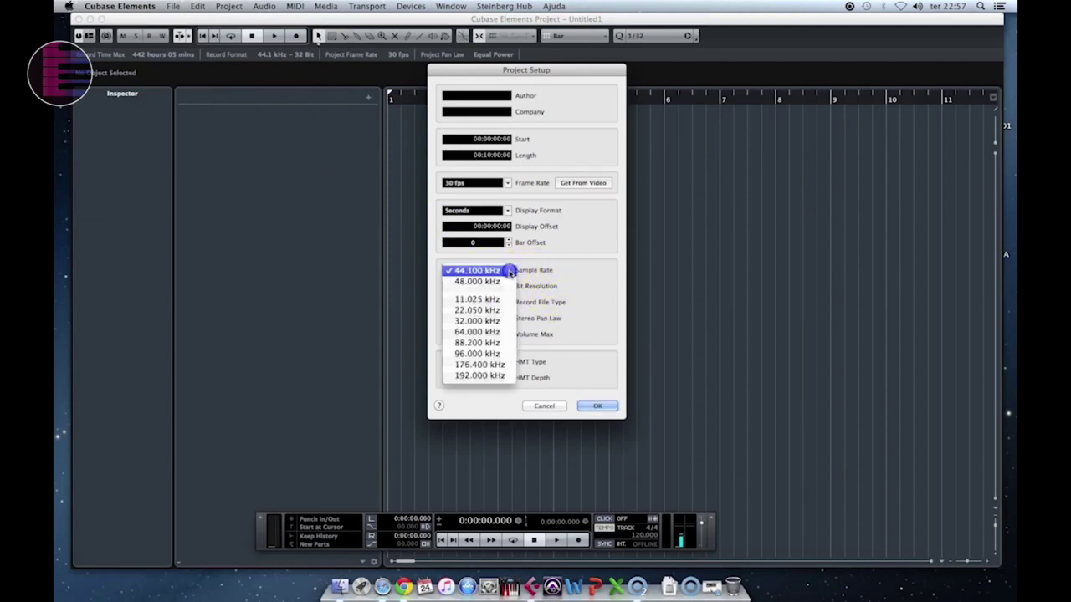
pyautogui.click(502, 282)
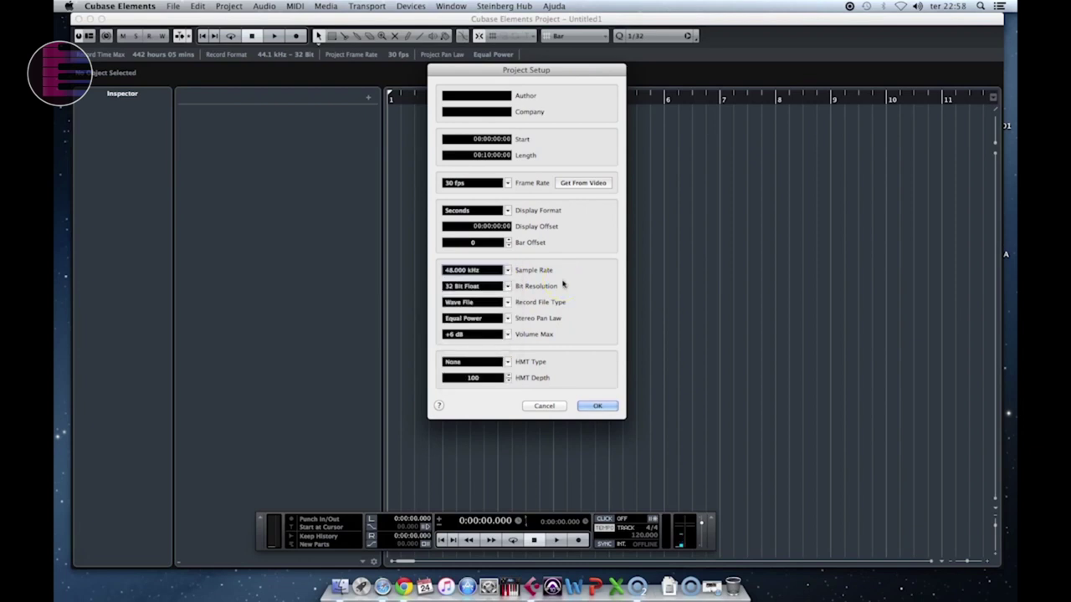
pyautogui.click(507, 286)
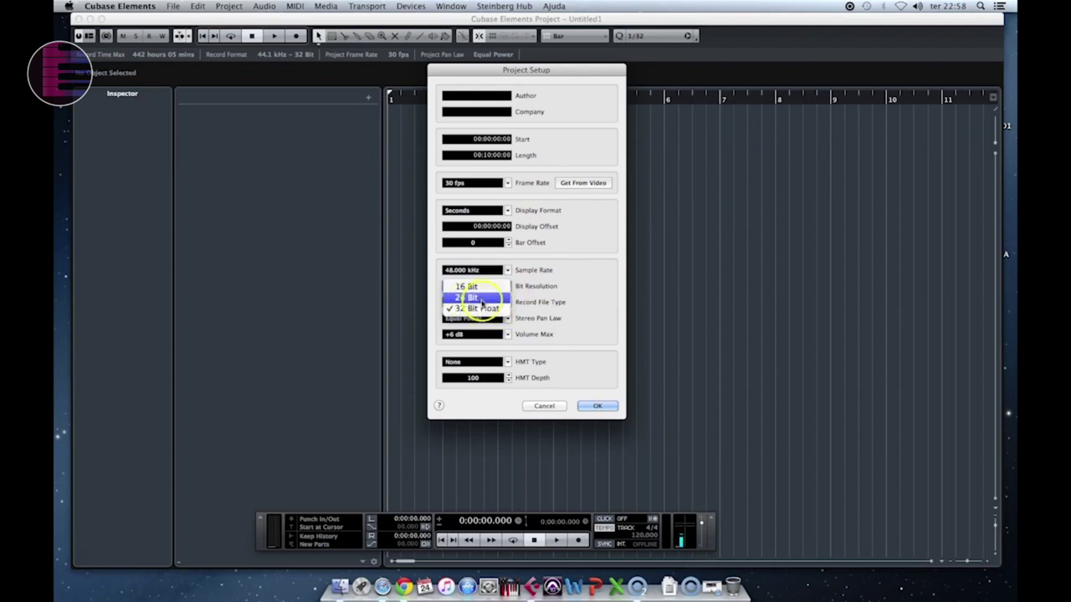
pyautogui.click(490, 312)
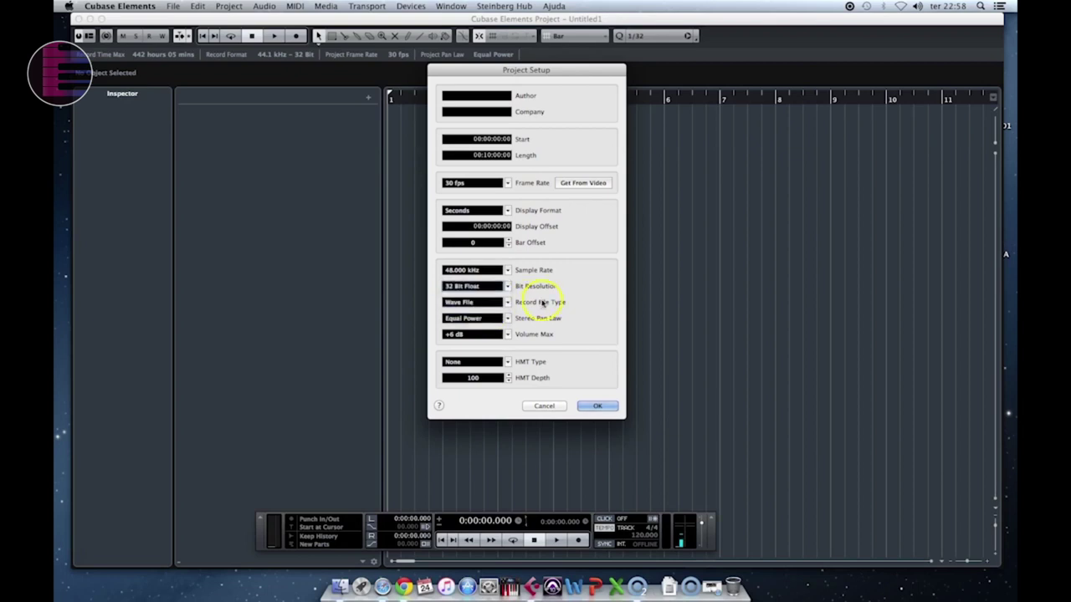
pyautogui.click(543, 302)
pyautogui.click(579, 285)
pyautogui.click(597, 406)
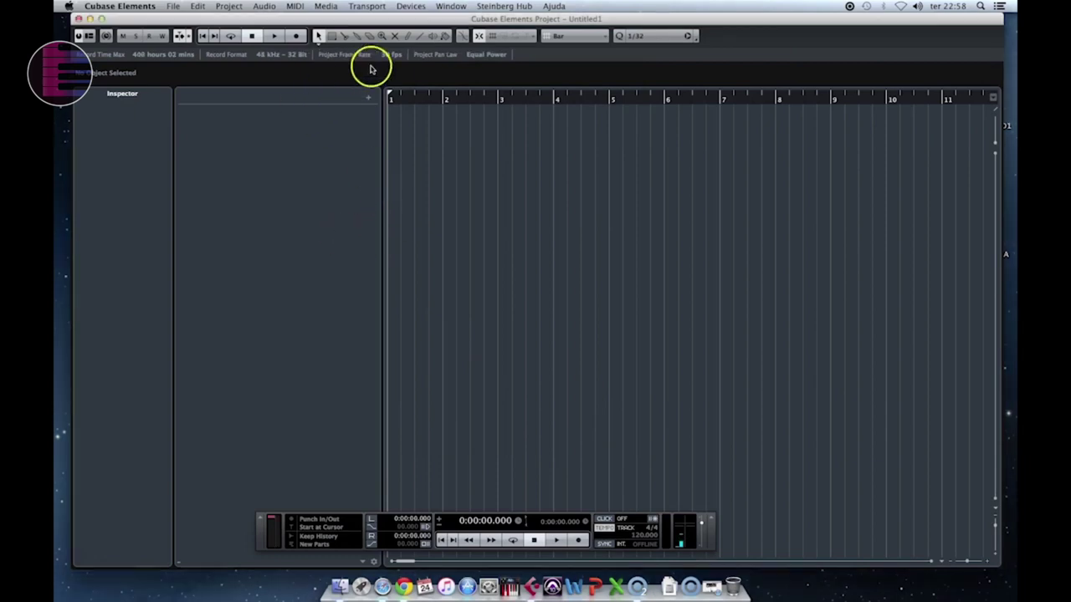
pyautogui.doubleClick(629, 19)
pyautogui.moveTo(636, 17); pyautogui.dragTo(627, 17)
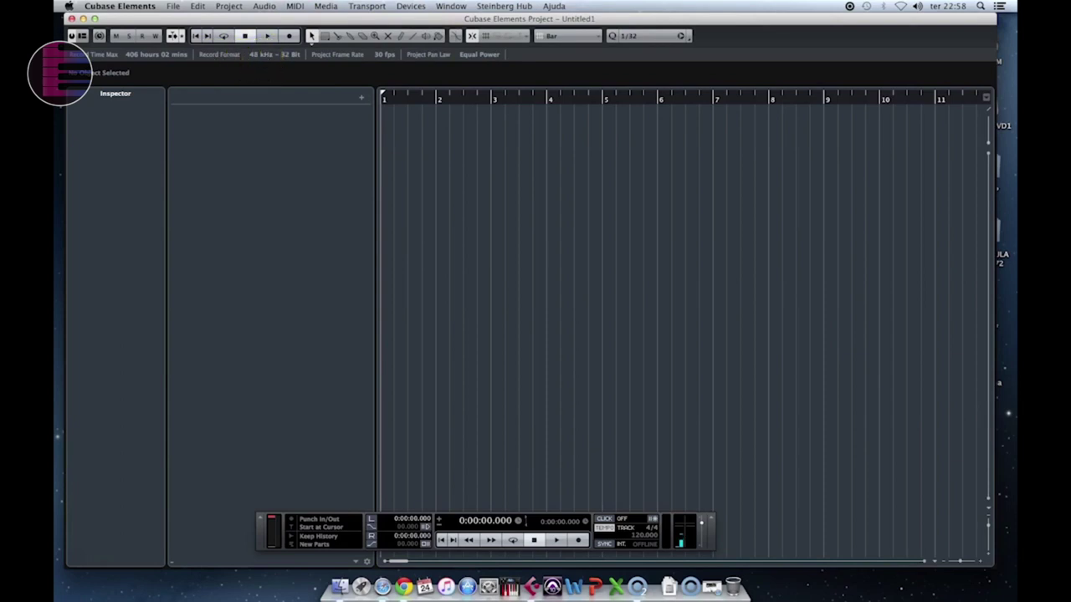
# Open the VST Connections and set the audio device of both the Stereo Out and Stereo In buses to Not Connected
pyautogui.click(412, 6)
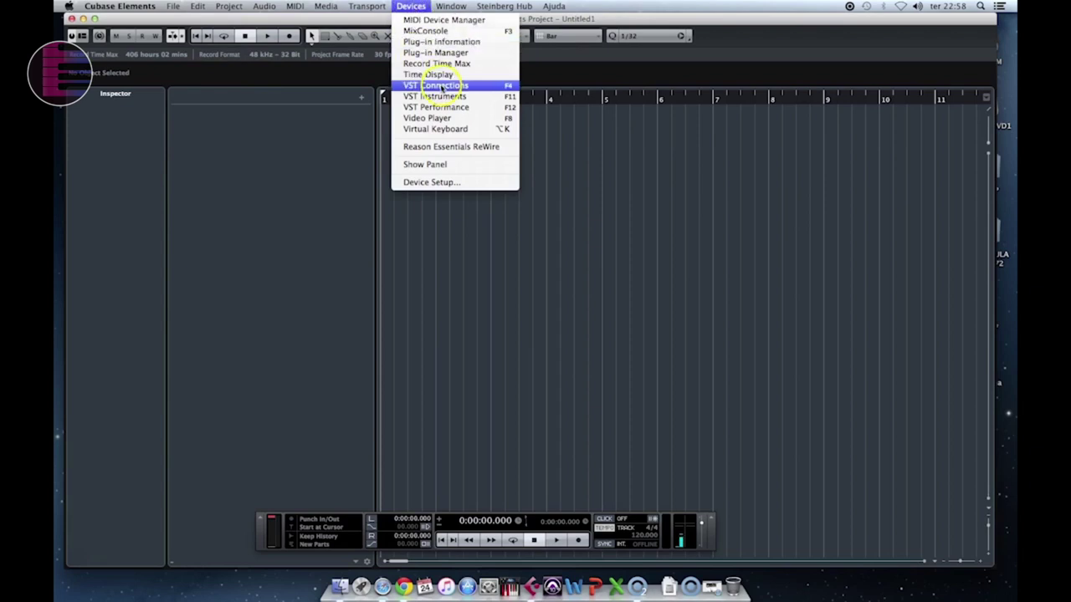
pyautogui.click(480, 87)
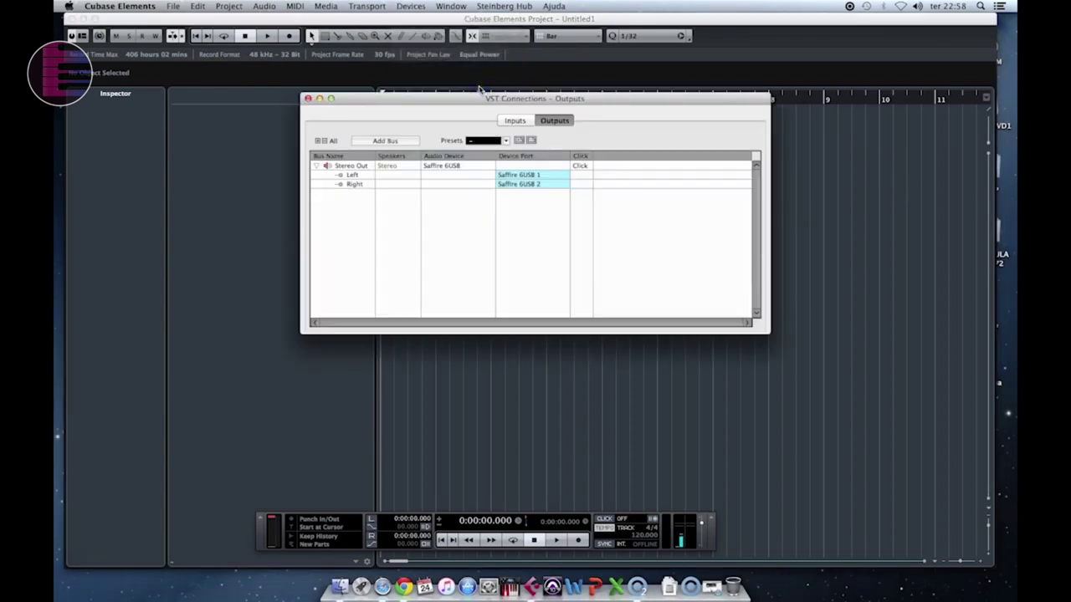
pyautogui.click(439, 166)
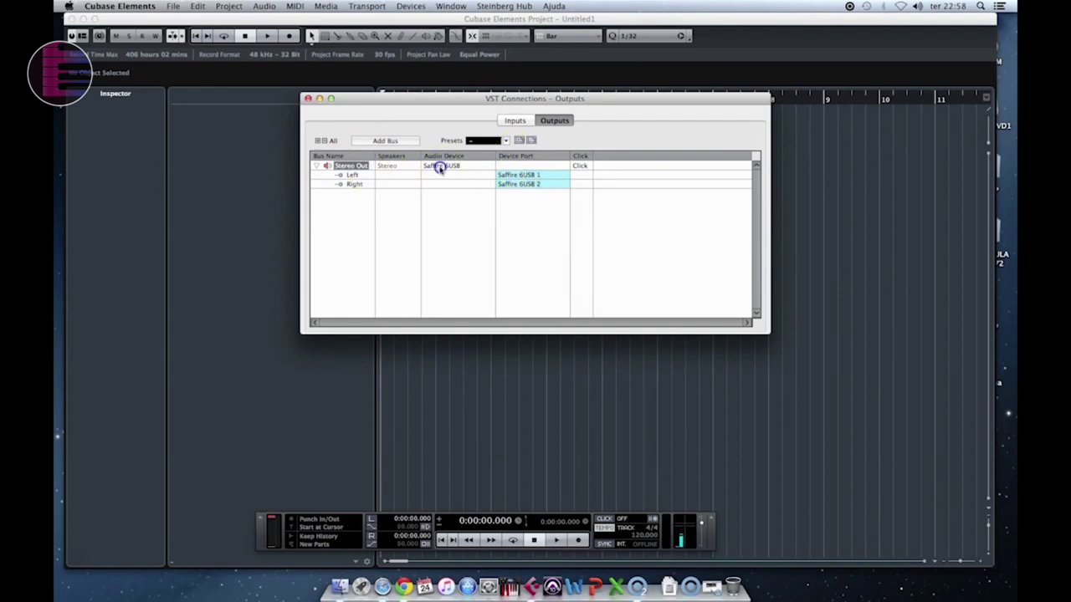
pyautogui.click(442, 174)
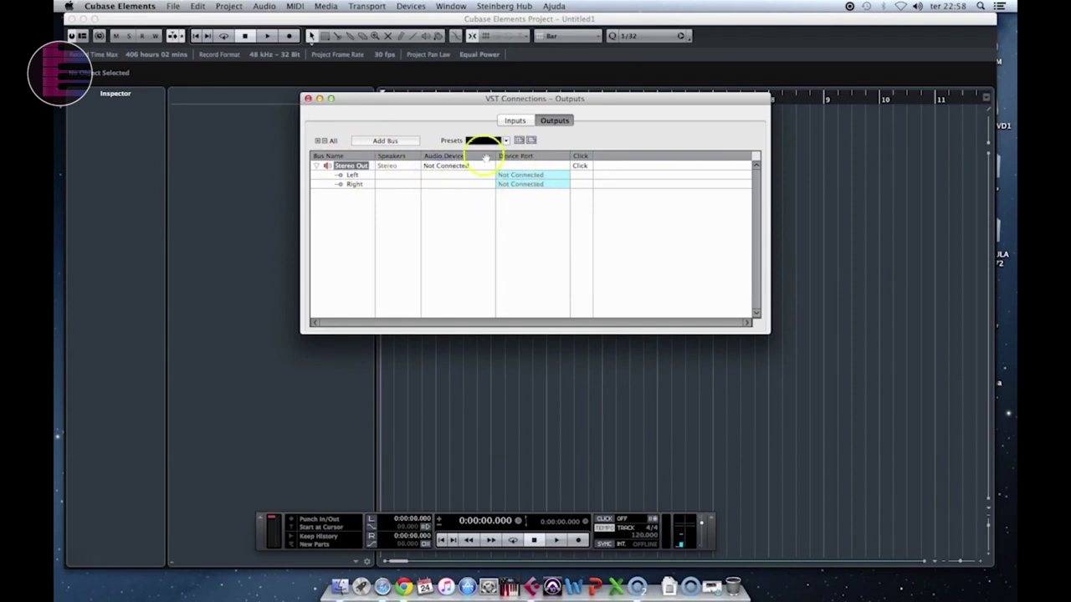
pyautogui.click(519, 123)
pyautogui.click(439, 166)
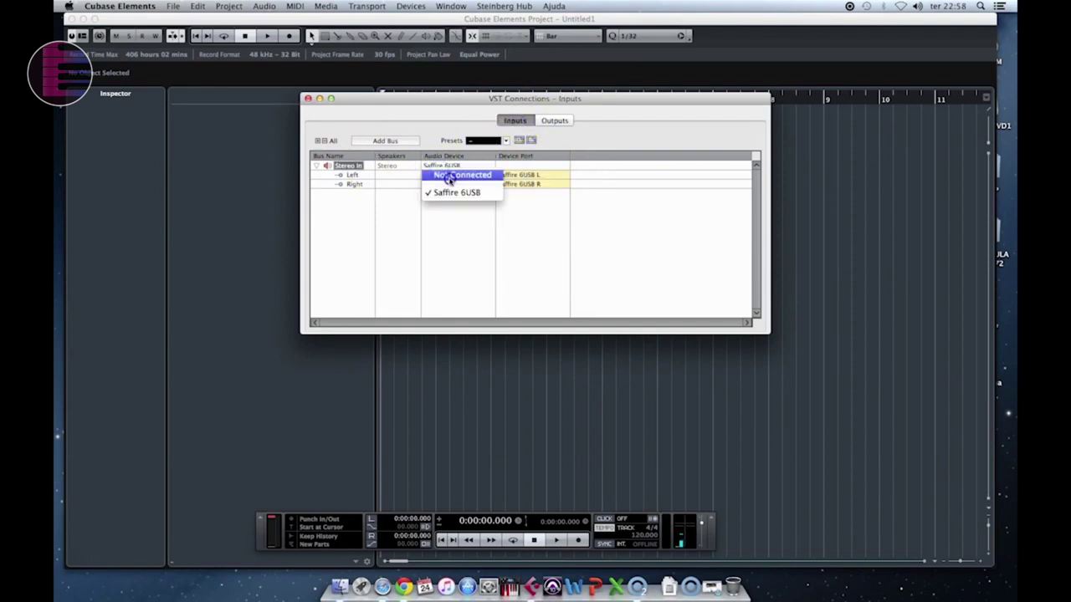
pyautogui.click(438, 175)
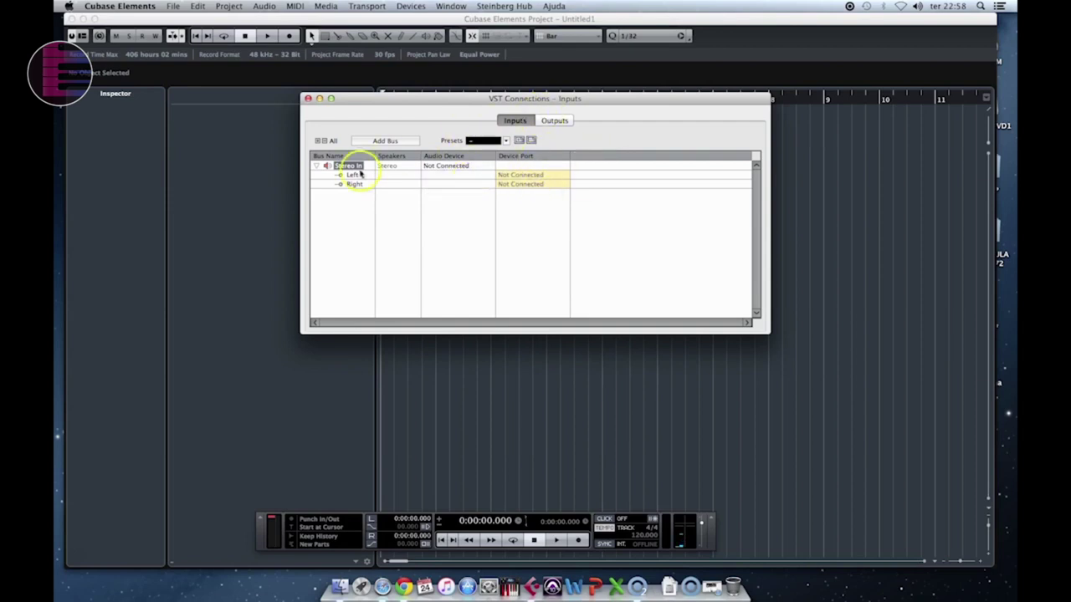
# Compare the device assignments of the output and input buses in the VST Connections
pyautogui.click(554, 121)
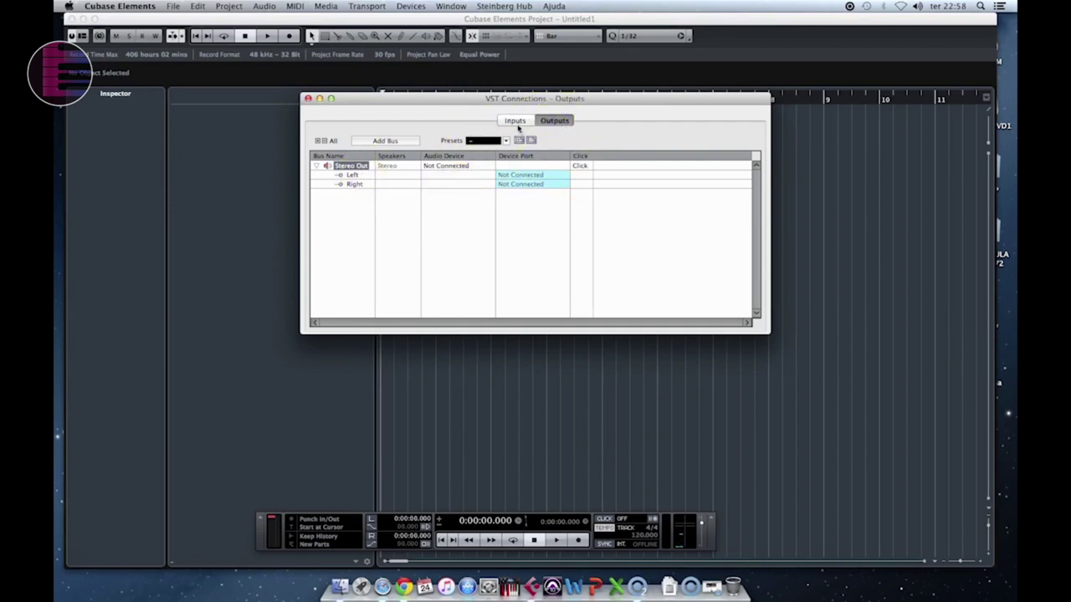
pyautogui.click(518, 123)
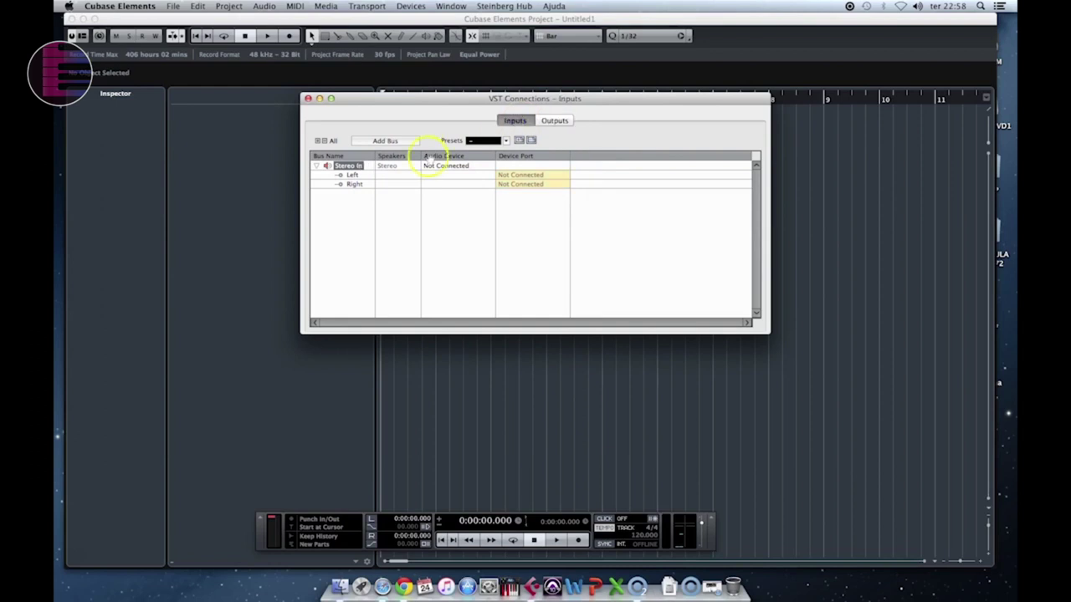
pyautogui.click(557, 121)
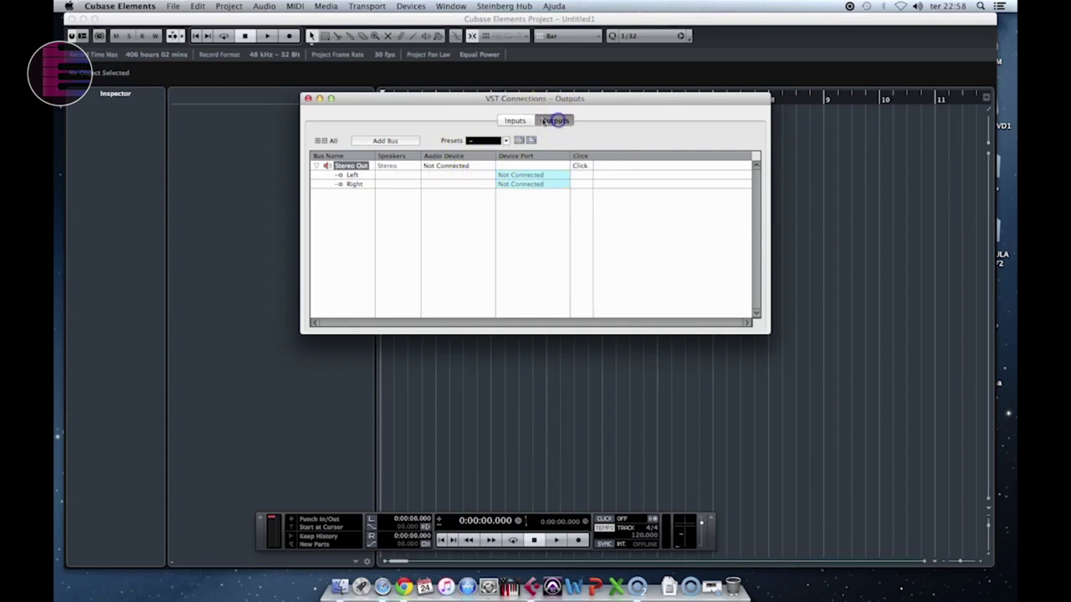
pyautogui.click(514, 121)
pyautogui.click(553, 122)
# Remove the Stereo In bus from the VST input connections
pyautogui.click(526, 122)
pyautogui.rightClick(339, 169)
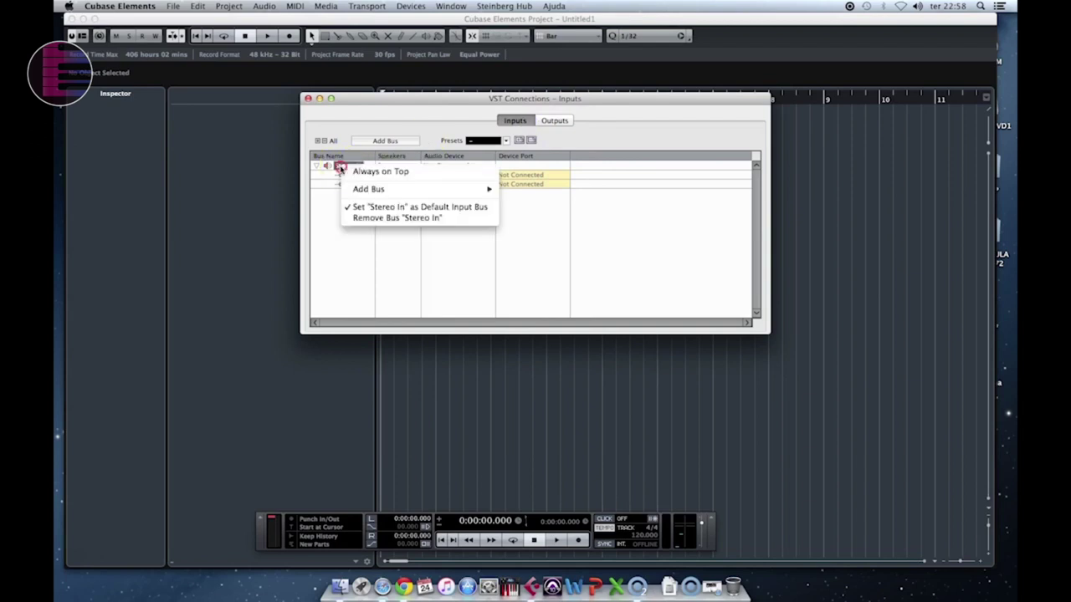
pyautogui.click(370, 219)
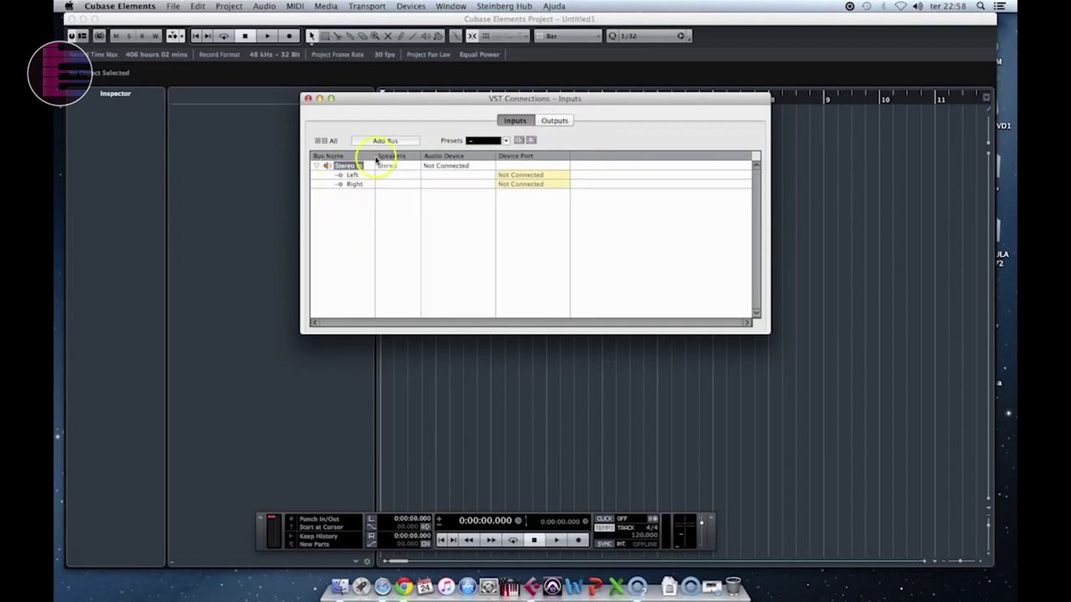
pyautogui.click(349, 170)
pyautogui.press('Delete')
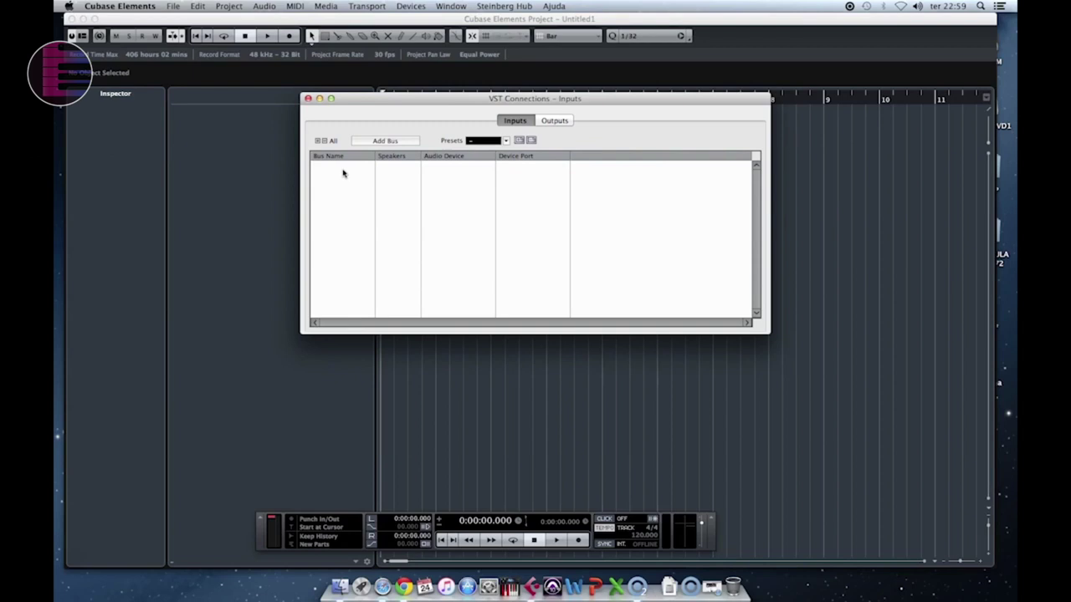
# Add two mono input buses without entering a bus name
pyautogui.click(390, 143)
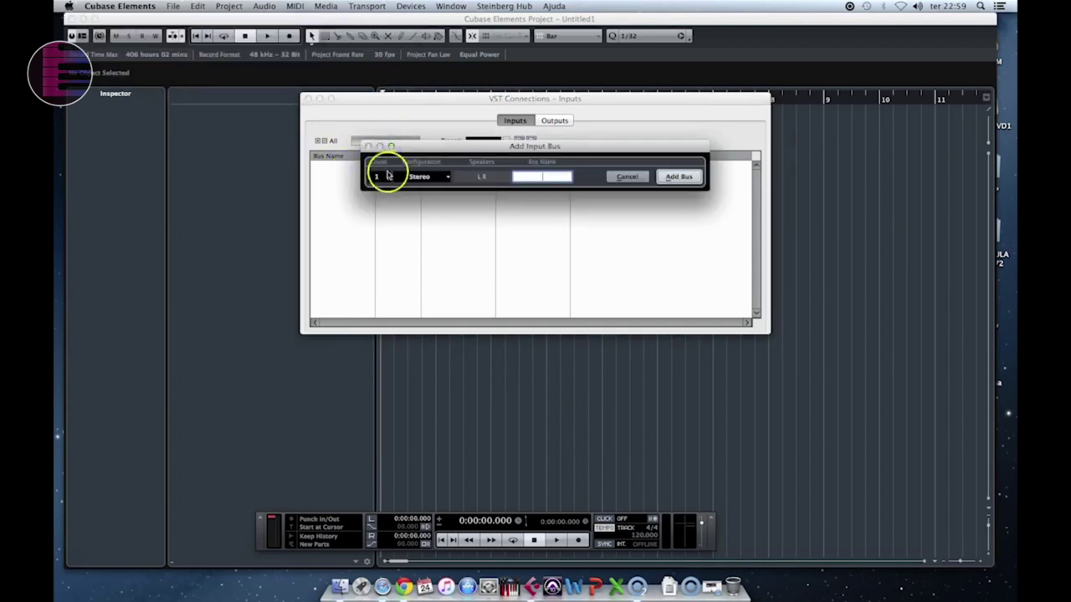
pyautogui.click(422, 176)
pyautogui.click(424, 167)
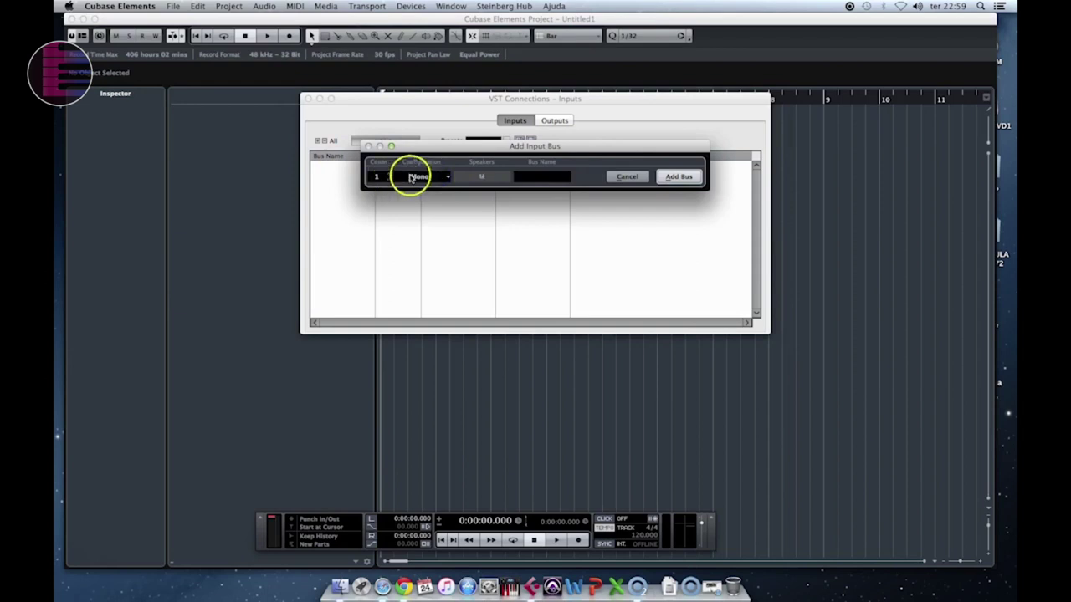
pyautogui.click(388, 173)
pyautogui.click(515, 178)
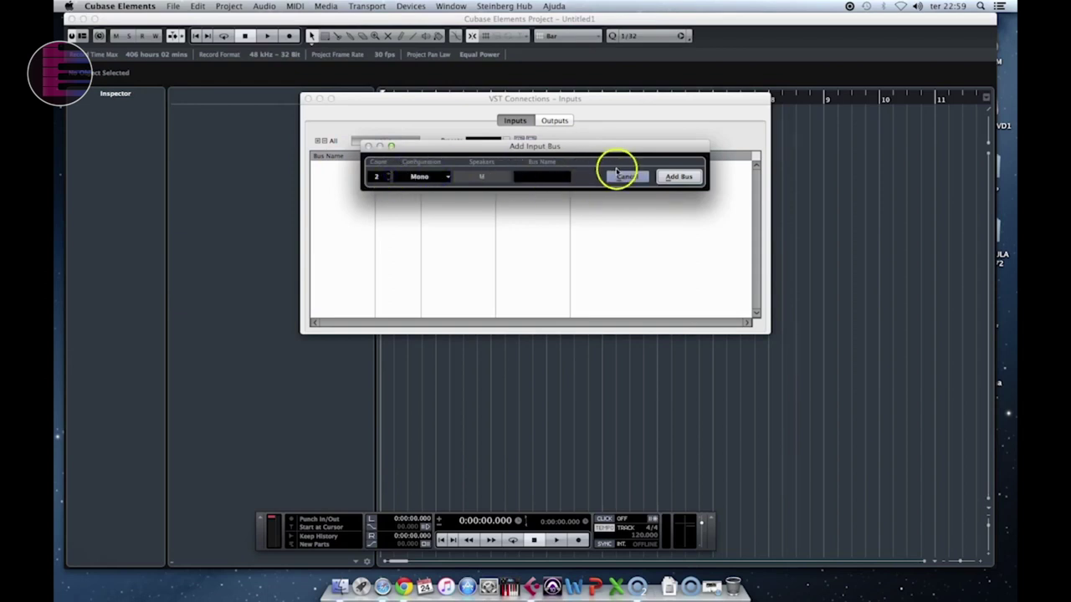
pyautogui.click(679, 178)
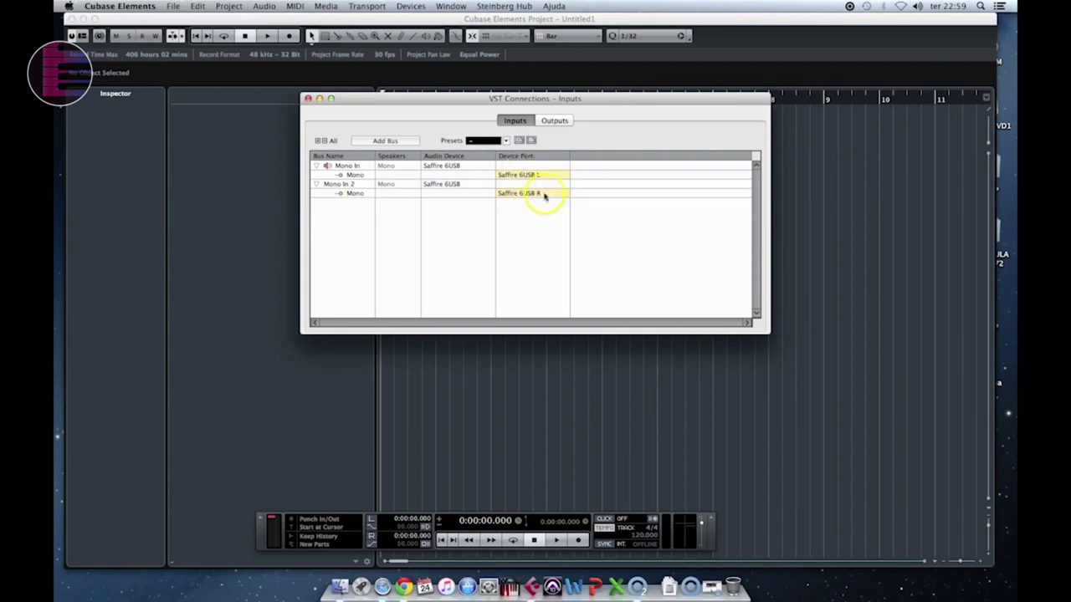
# Check the device port and the available audio devices of the first mono input bus
pyautogui.click(531, 175)
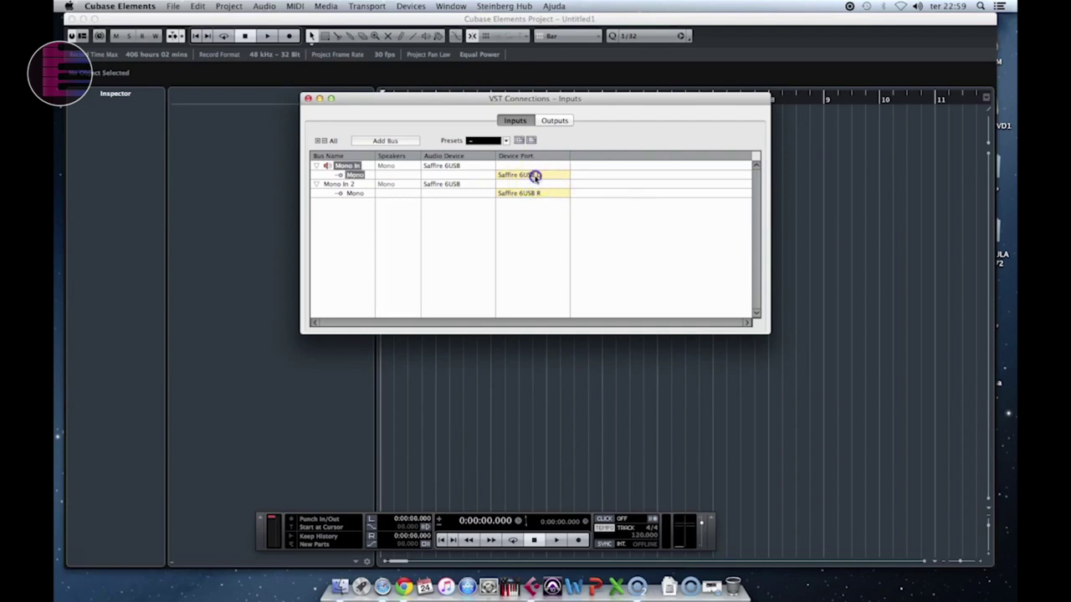
pyautogui.click(529, 175)
pyautogui.click(445, 166)
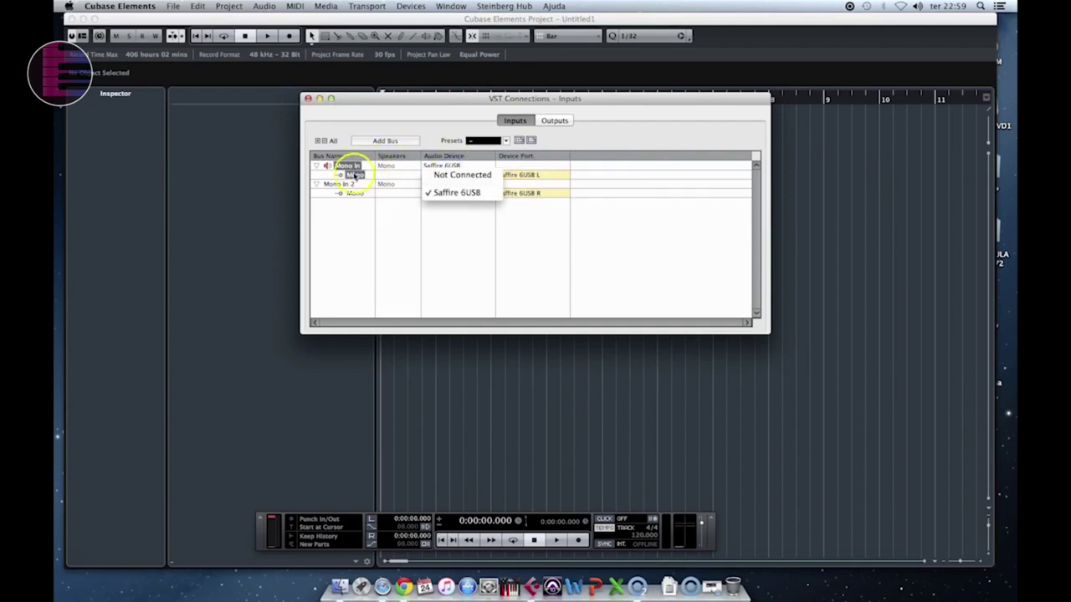
pyautogui.click(355, 174)
# Rename the first mono input bus CANAL 1 and the second one CANAL 2
pyautogui.doubleClick(350, 166)
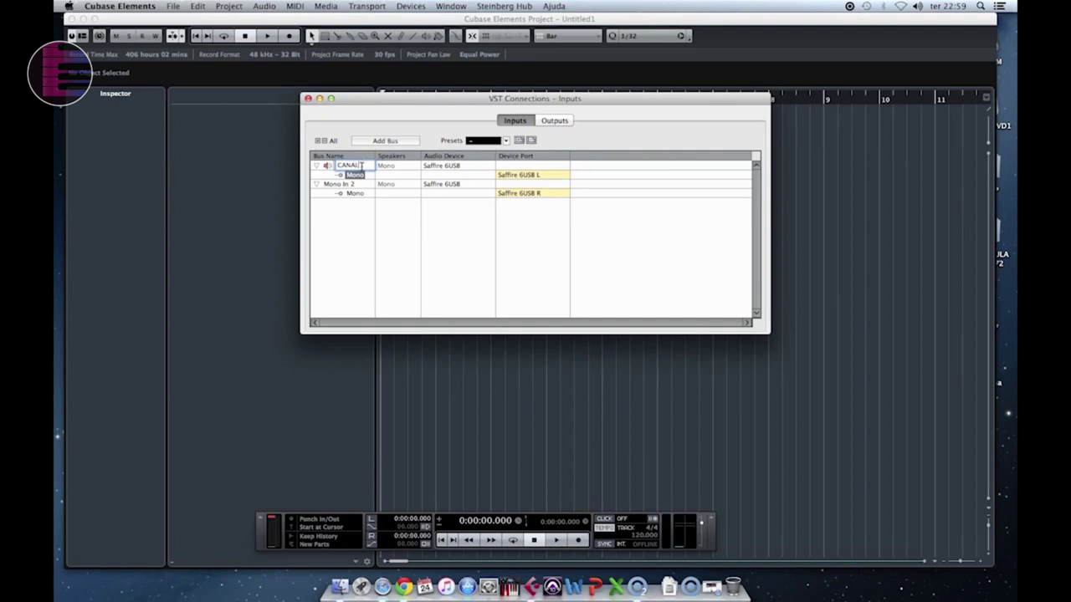
pyautogui.doubleClick(347, 185)
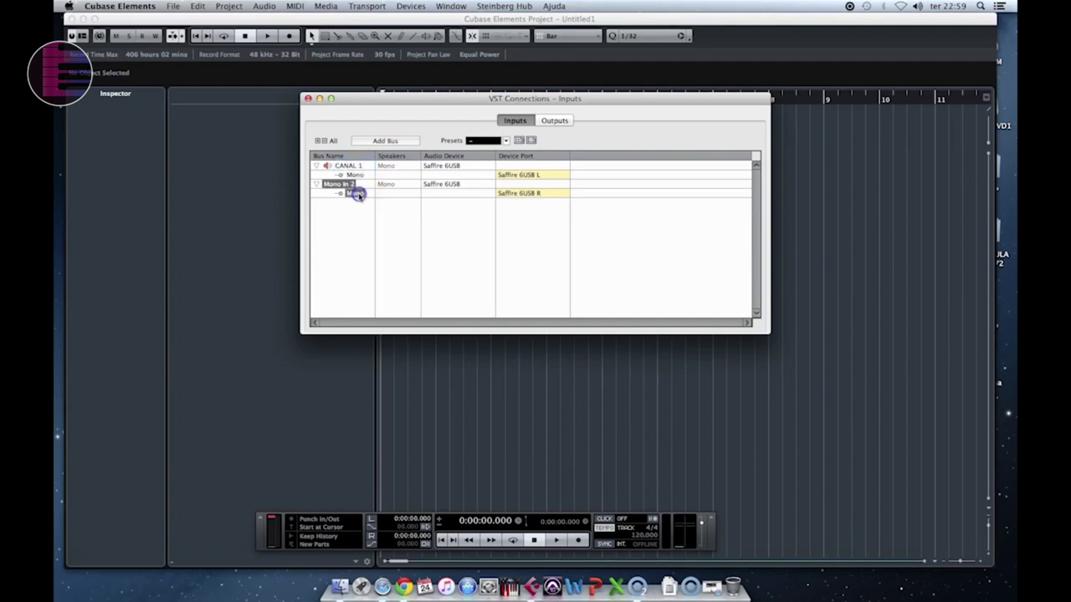
pyautogui.write('CANAL')
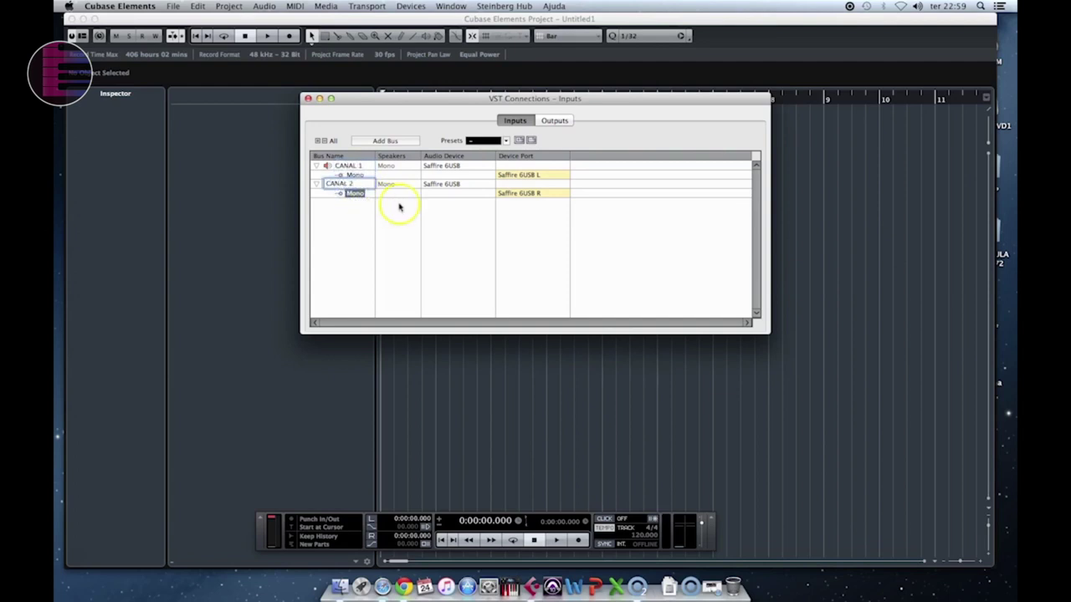
pyautogui.click(617, 220)
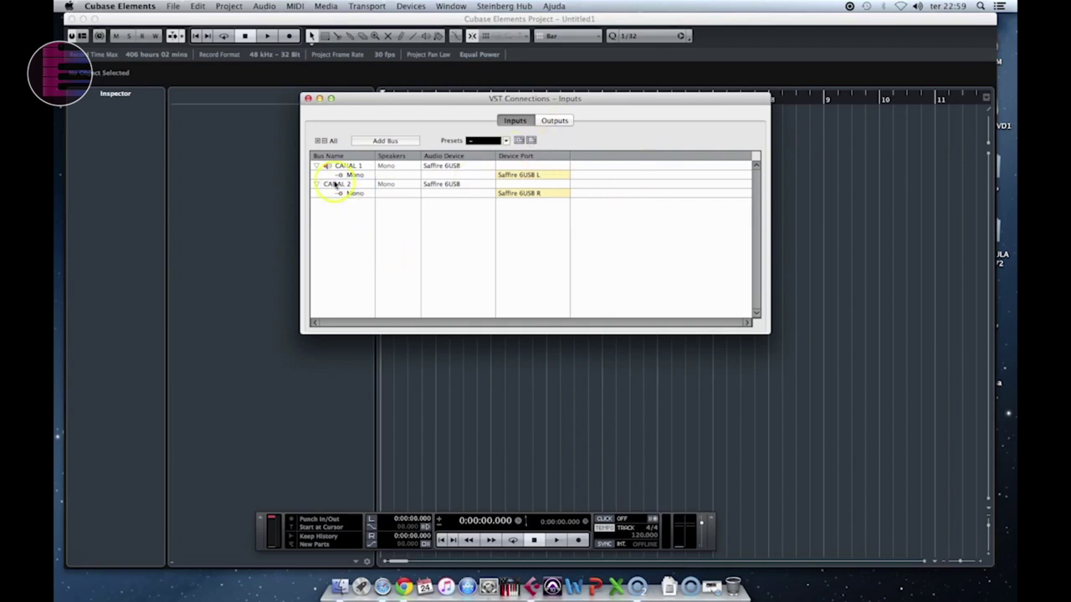
# Assign Saffire 6USB as the audio device of the Stereo Out bus and close the VST Connections
pyautogui.click(554, 120)
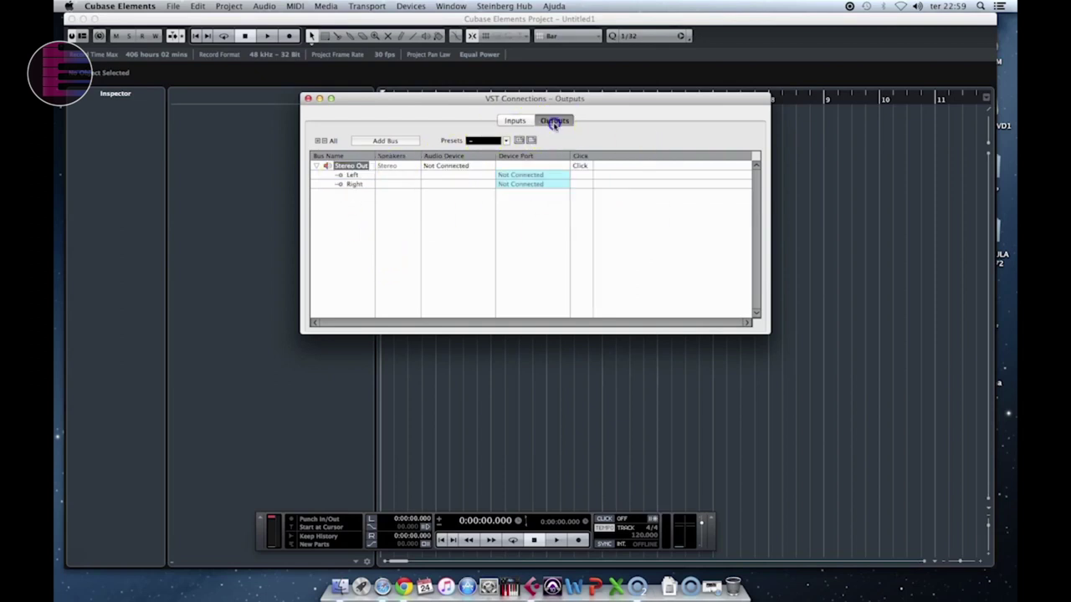
pyautogui.click(453, 166)
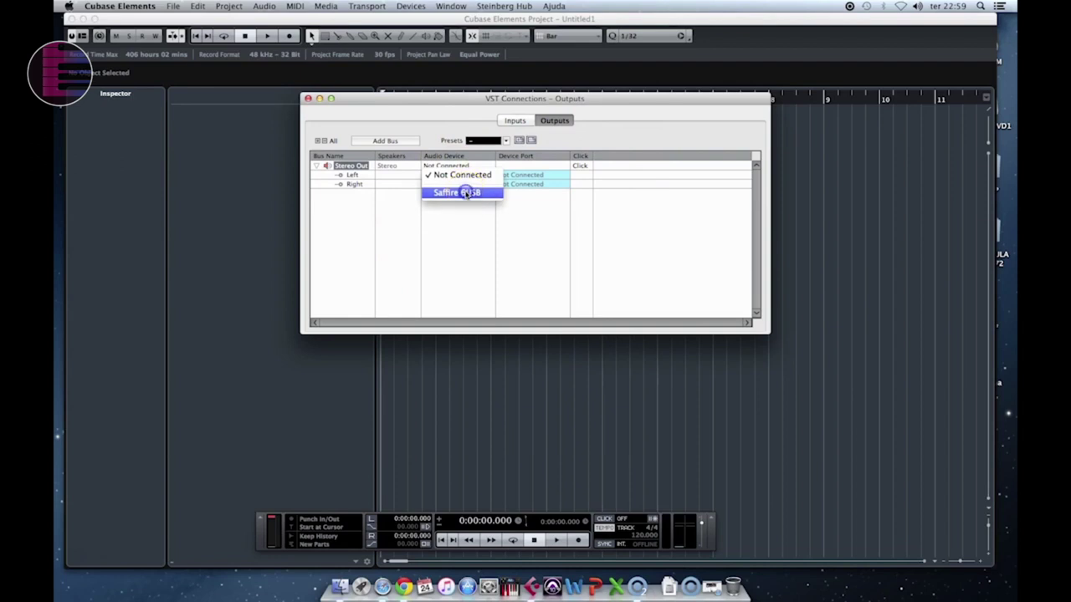
pyautogui.click(466, 193)
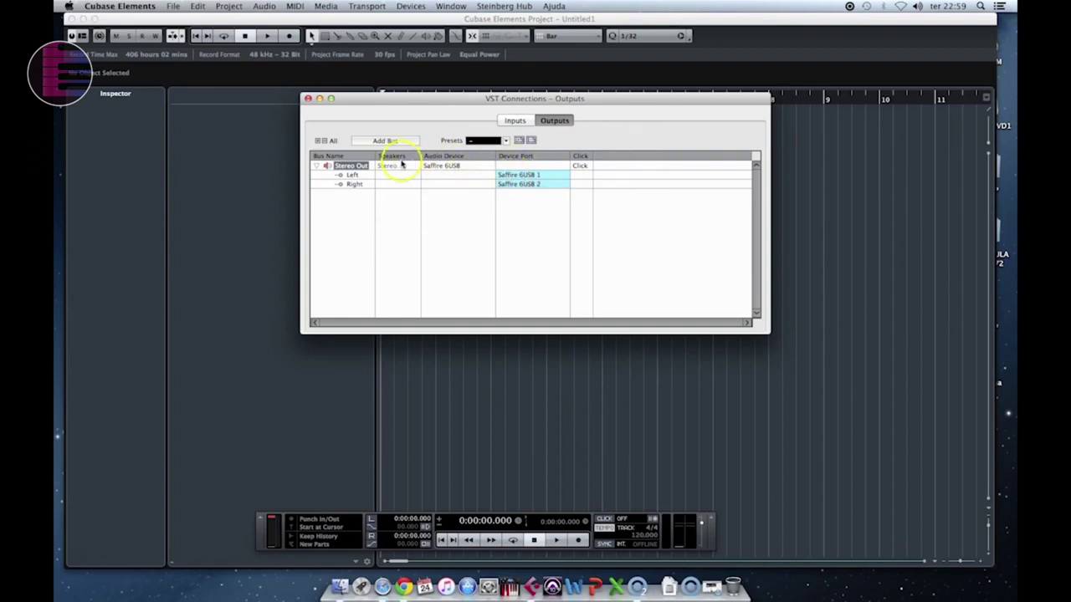
pyautogui.click(308, 99)
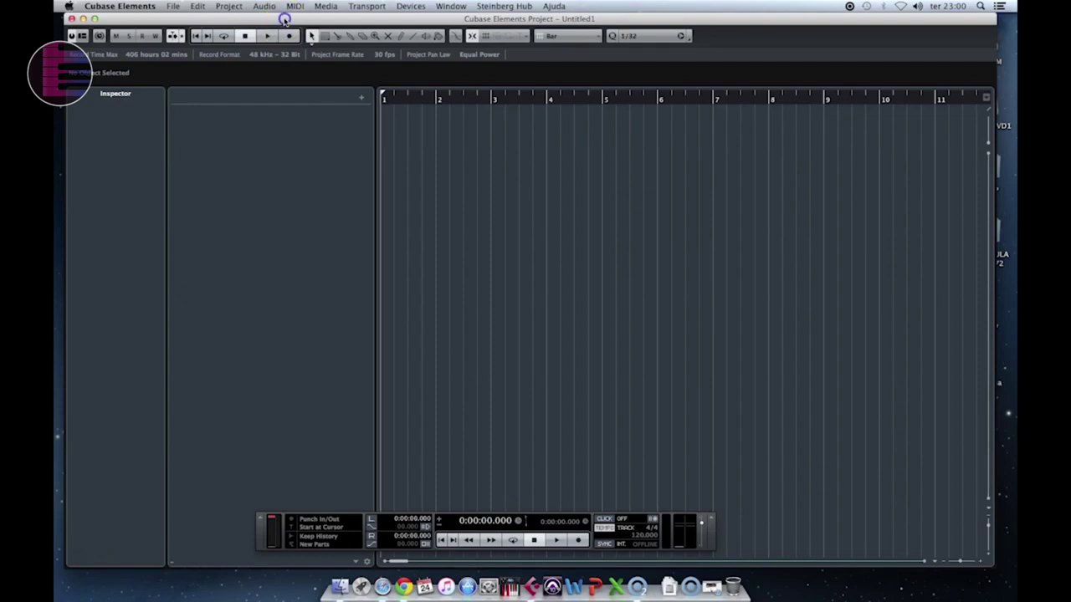
pyautogui.moveTo(285, 18); pyautogui.dragTo(288, 17)
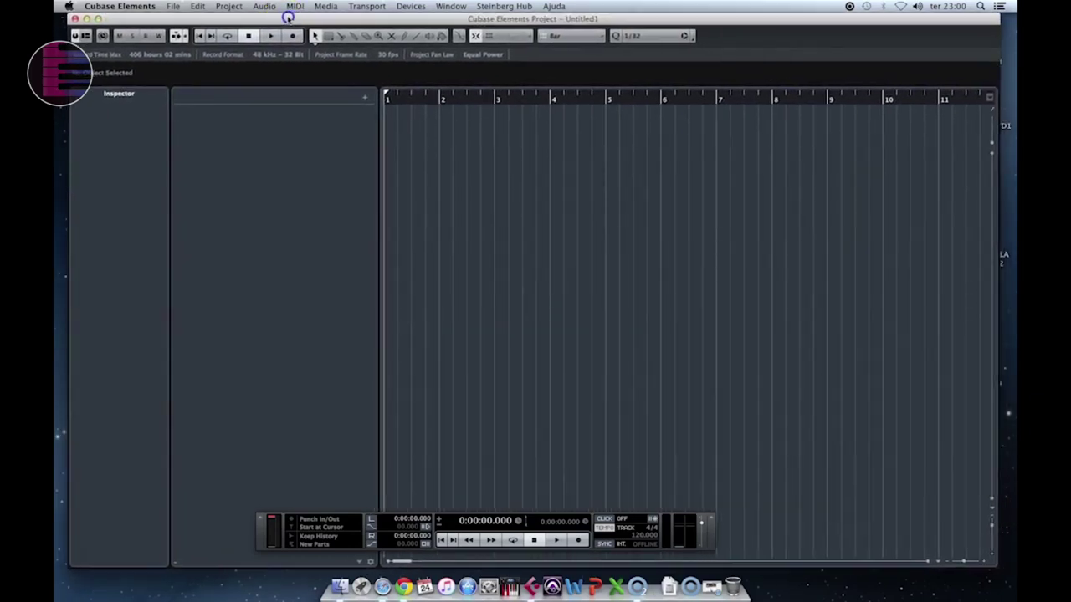